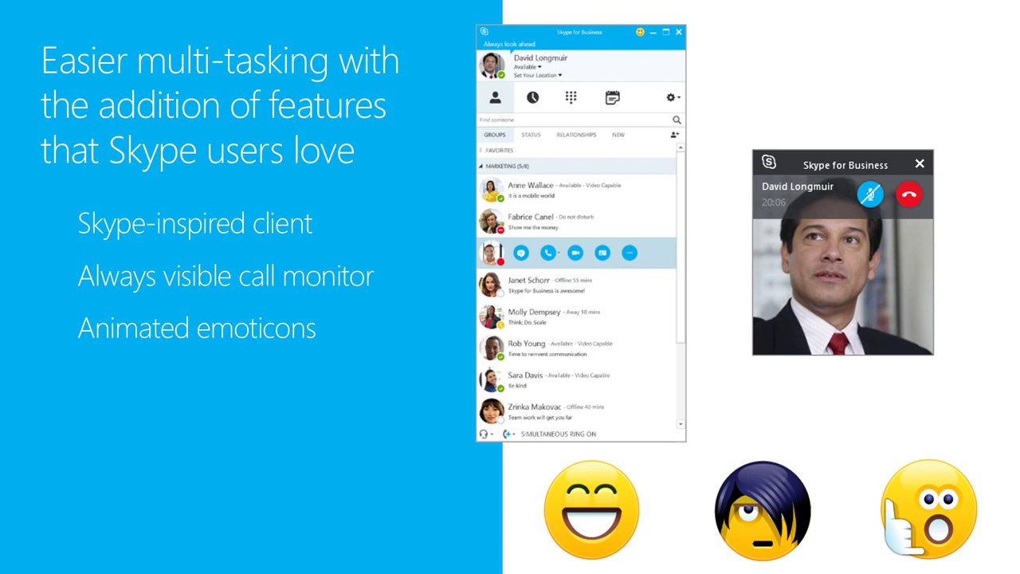
left_click(362, 345)
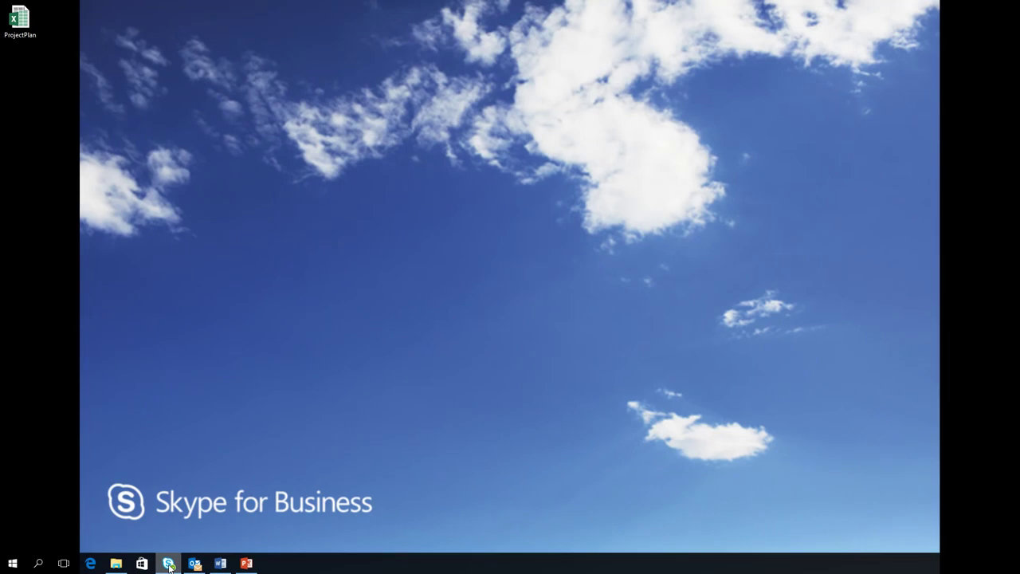
Switch to Skype for Business and set the presence status to Do Not Disturb.
left_click(168, 564)
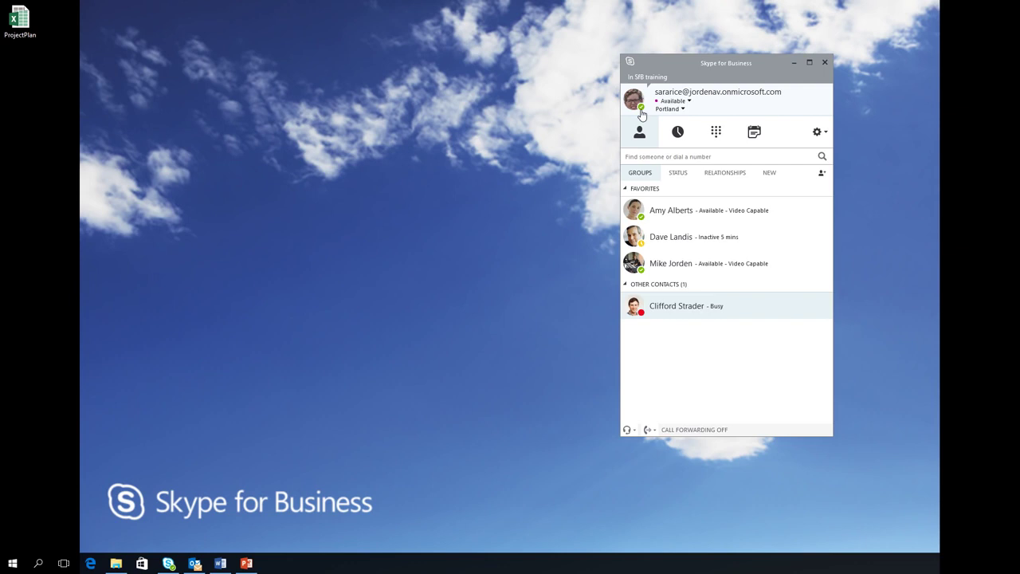
left_click(689, 101)
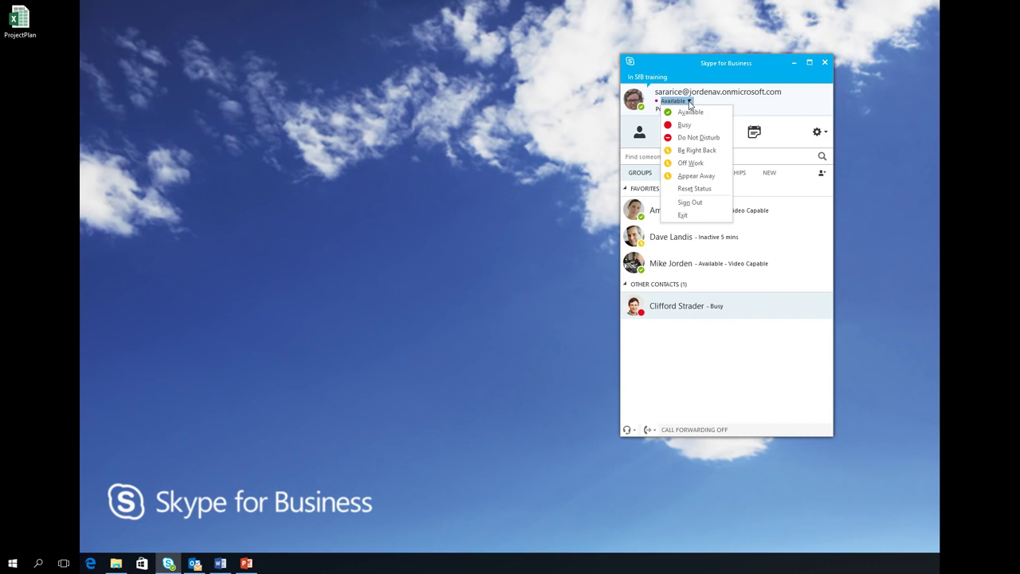
left_click(700, 138)
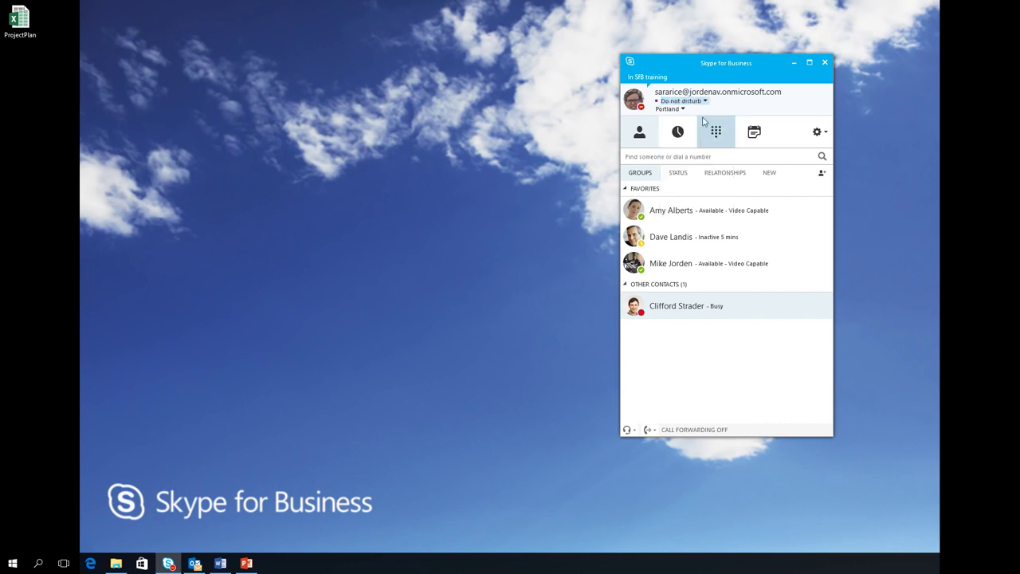
Reset the presence status.
left_click(705, 102)
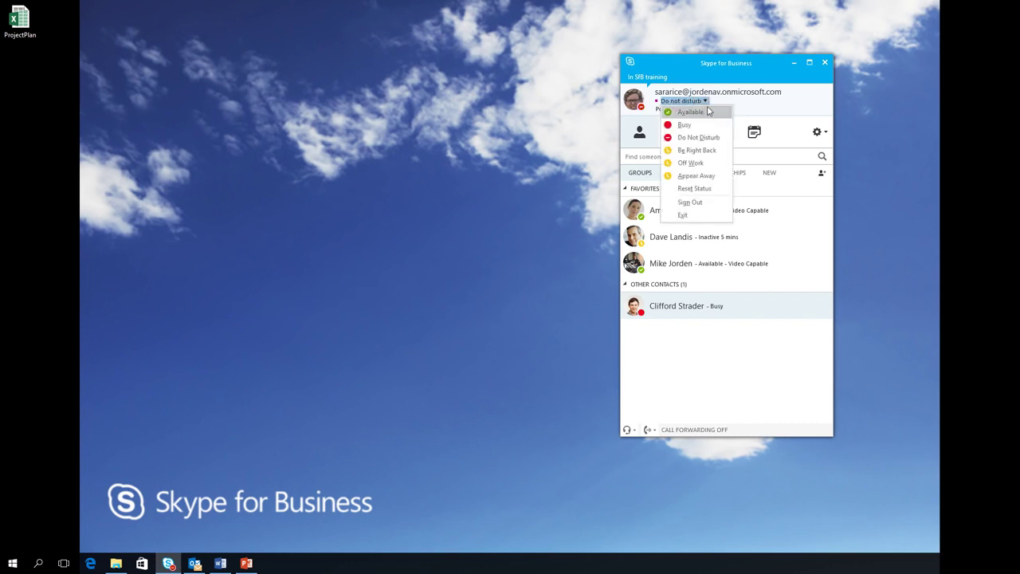
left_click(705, 190)
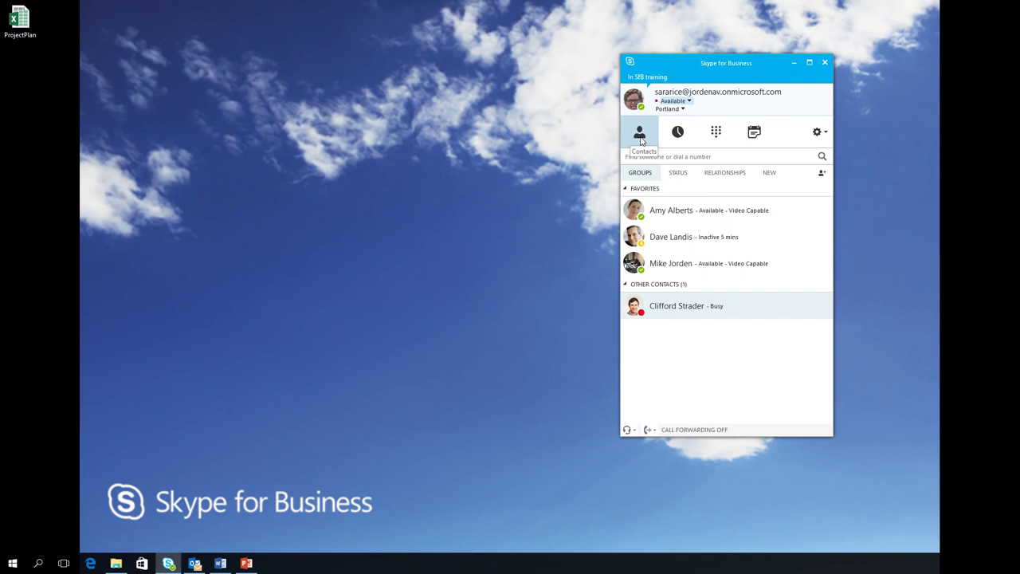
Look through the contact search, the conversation history, the dial pad and today's meetings.
left_click(681, 157)
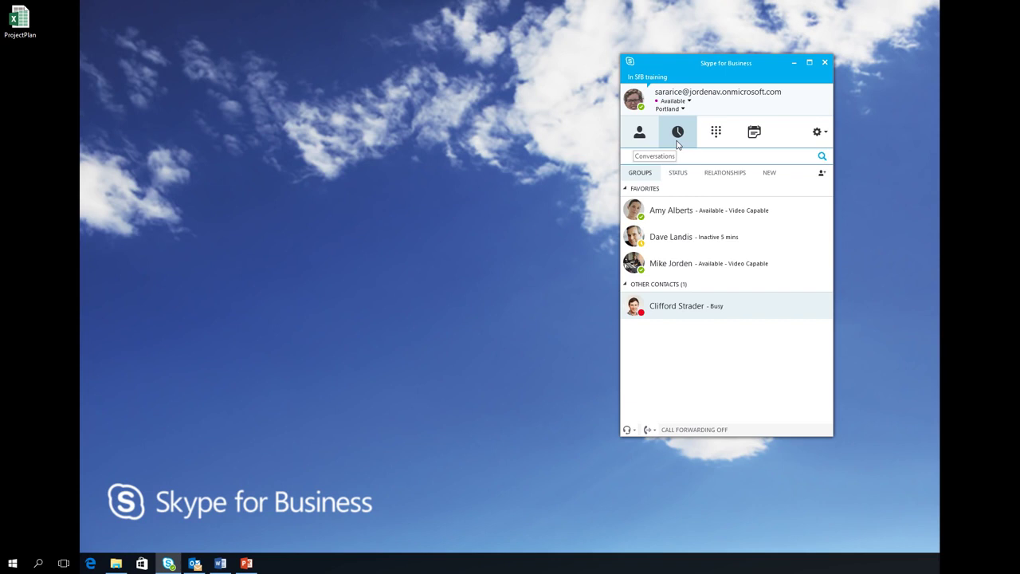
left_click(678, 136)
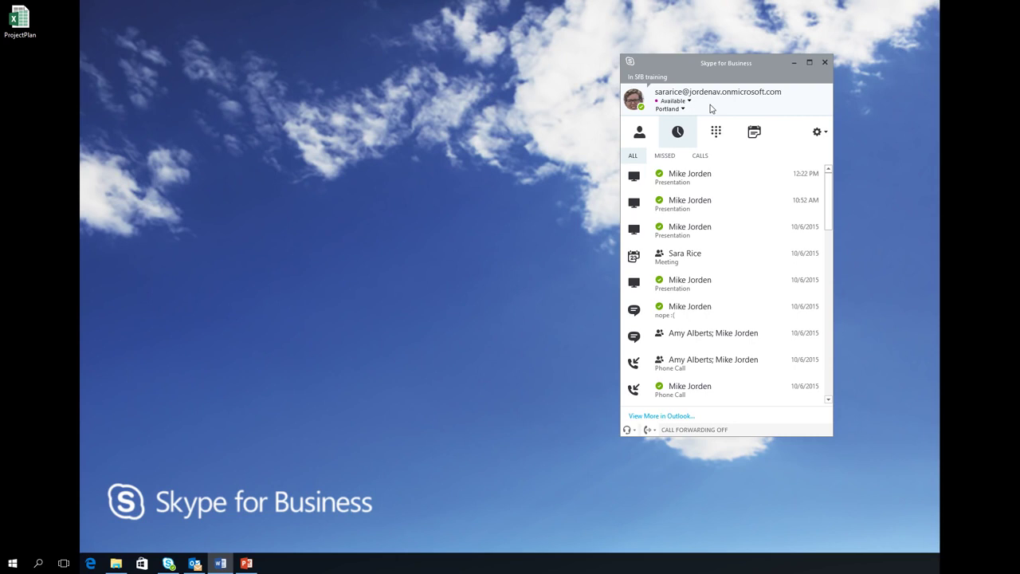
left_click(716, 138)
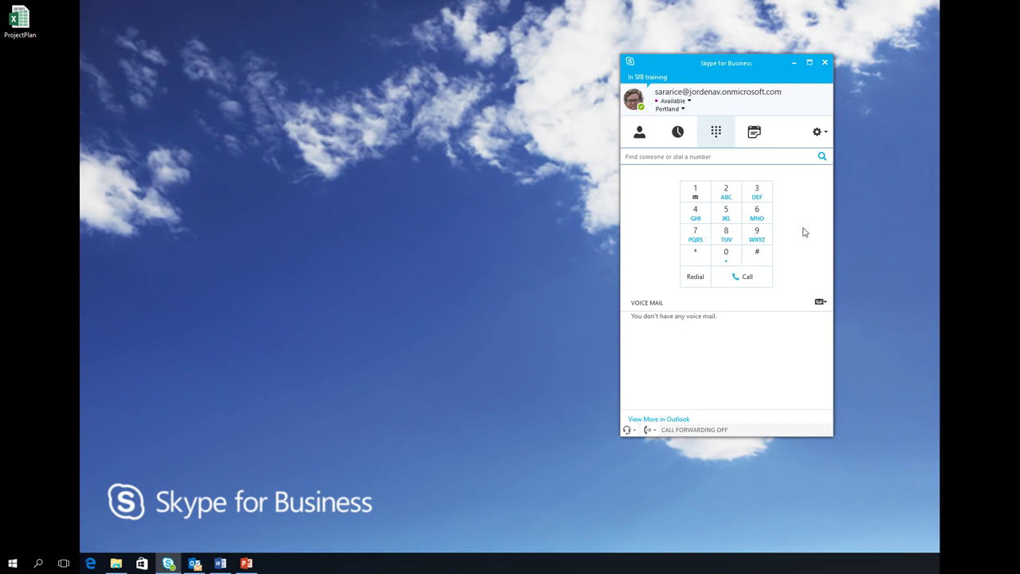
left_click(756, 133)
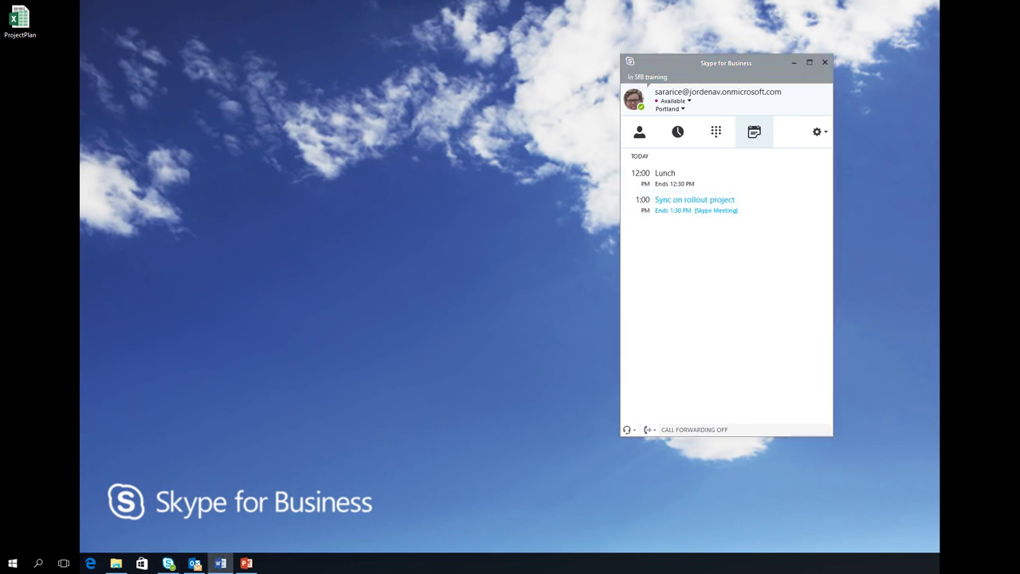
Review the Audio Device and Video Device settings in the Skype for Business options, then accept the dialog.
left_click(816, 134)
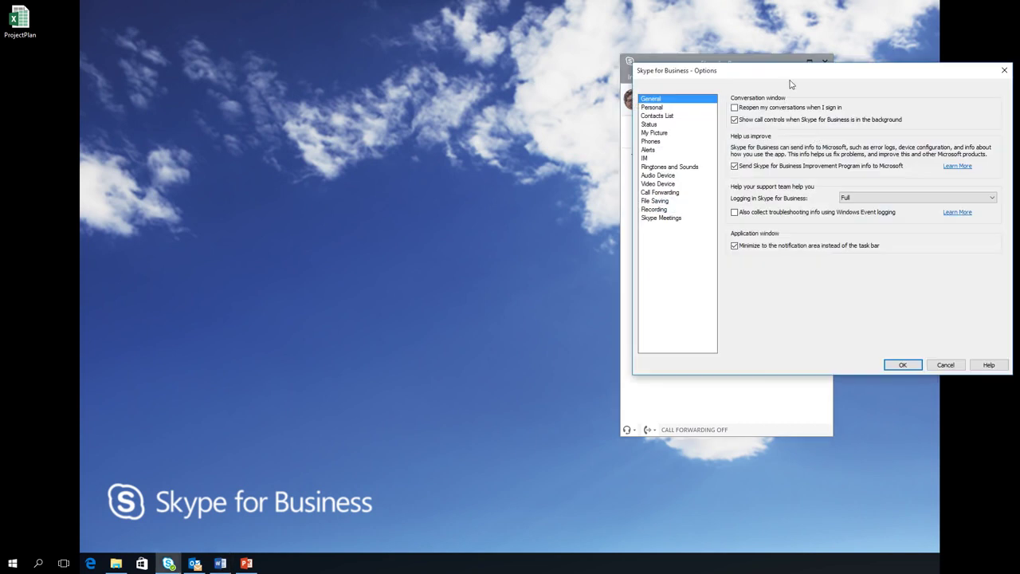
left_click_drag(790, 76, 319, 65)
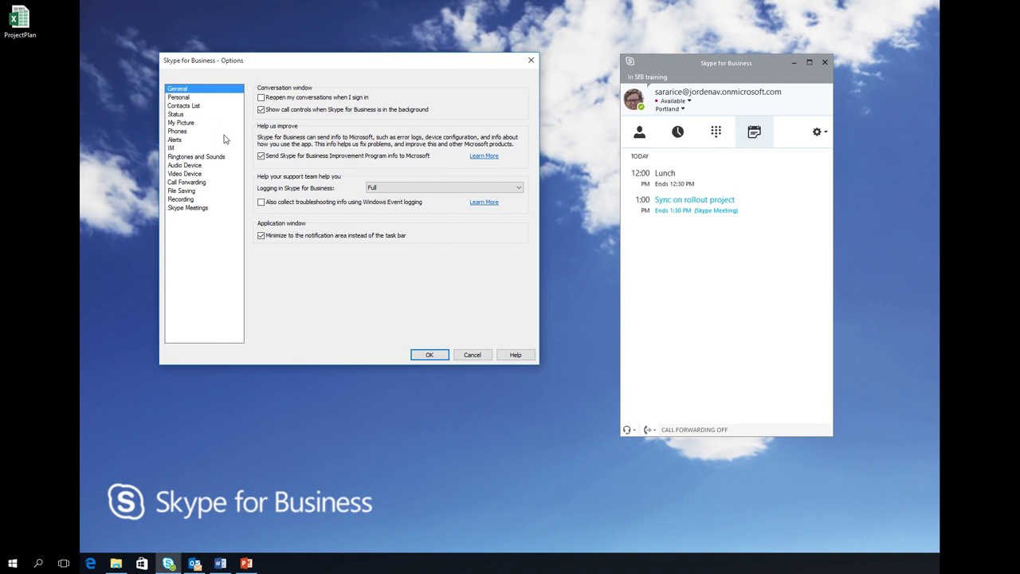
left_click(194, 166)
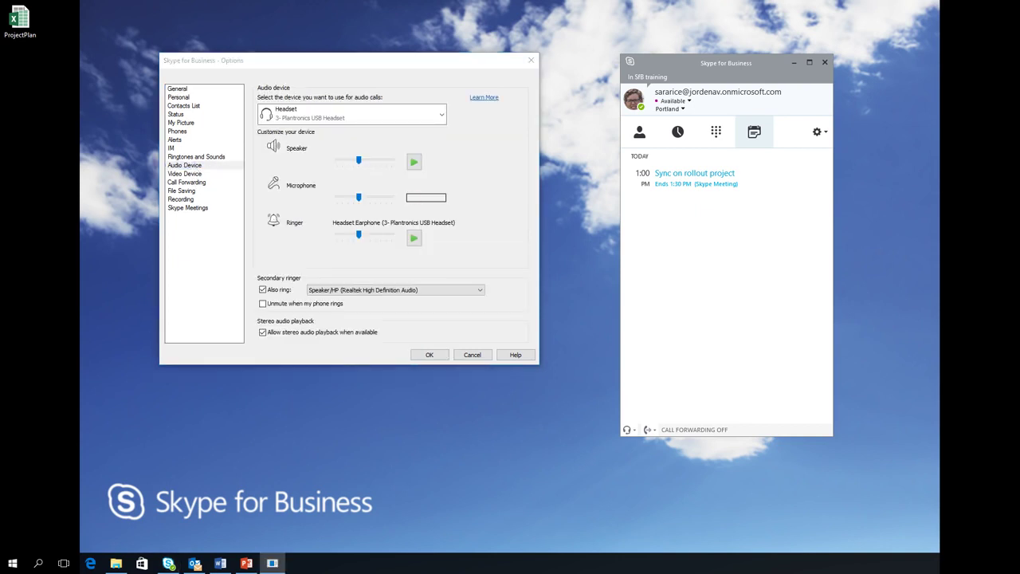
left_click(192, 165)
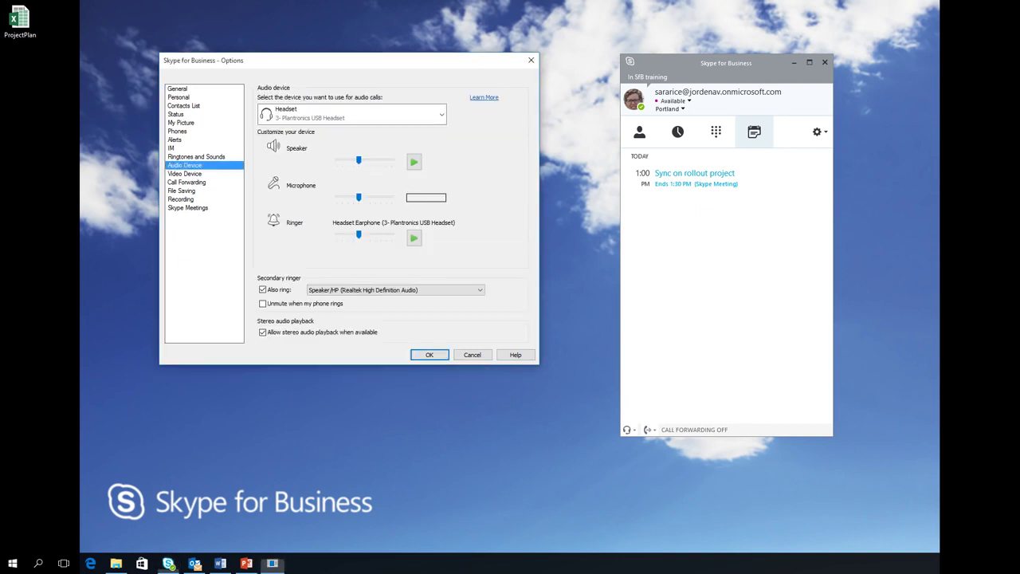
left_click(192, 175)
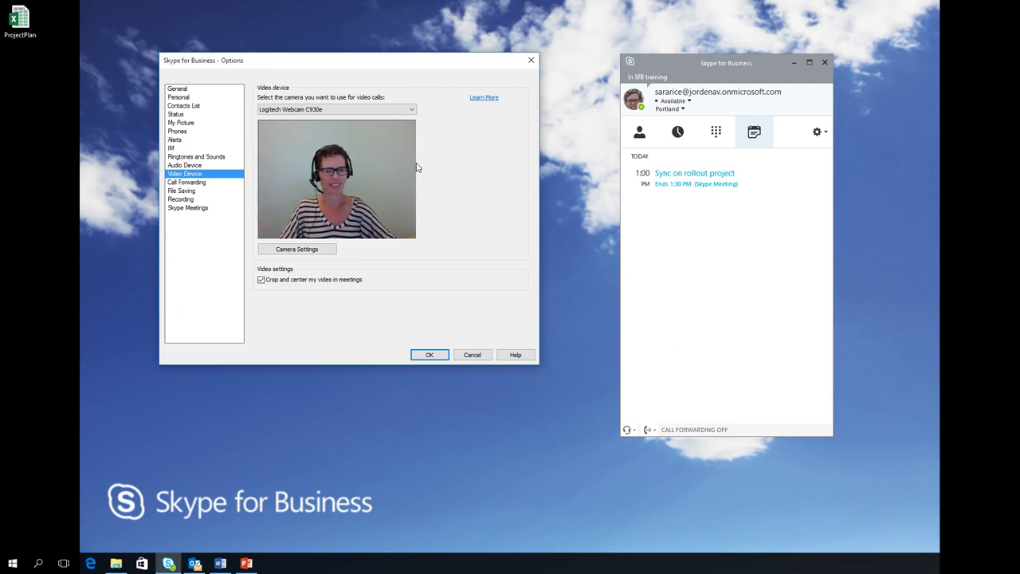
left_click(430, 356)
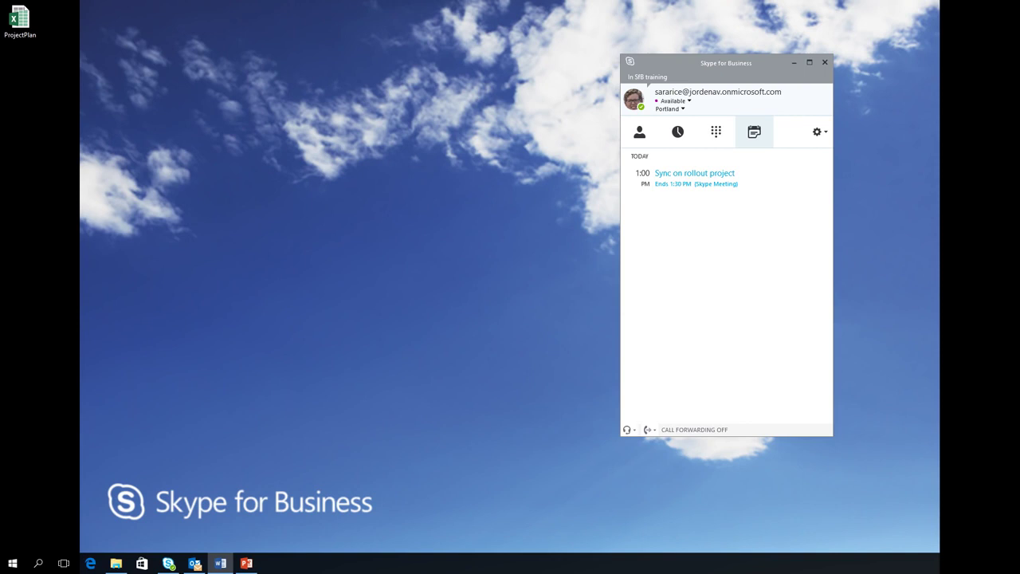
Start an instant message with the Communications Manager in the favorites and send a greeting by first name with "Are you free to IM?".
left_click(640, 133)
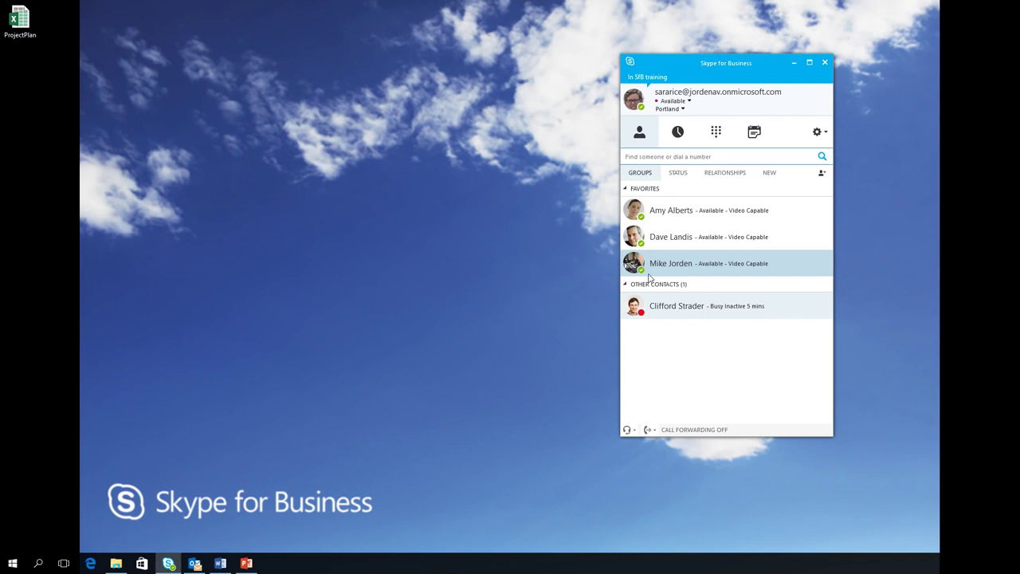
mouse_move(639, 274)
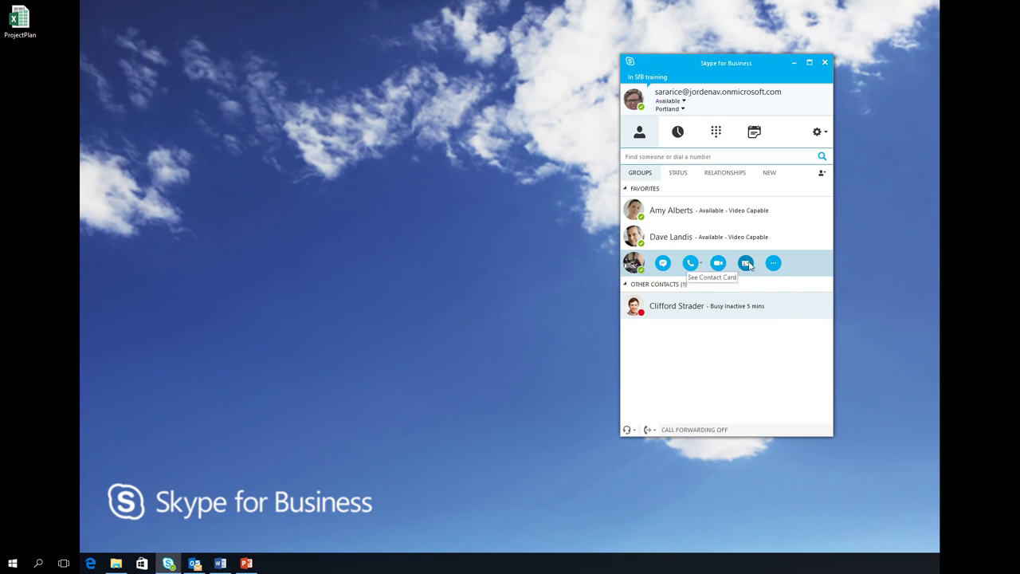
left_click(664, 264)
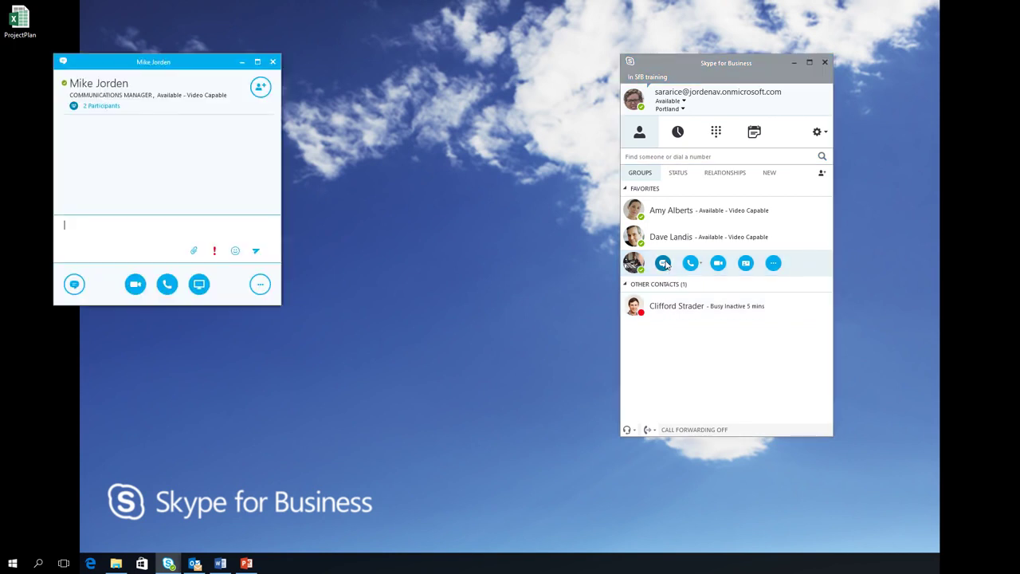
left_click_drag(154, 63, 382, 119)
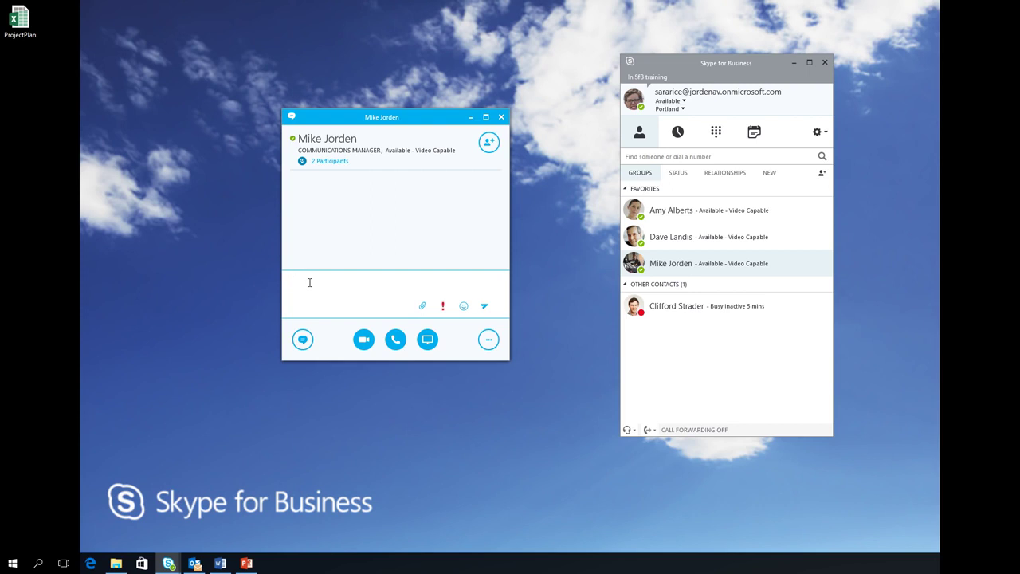
type("Hi Mi")
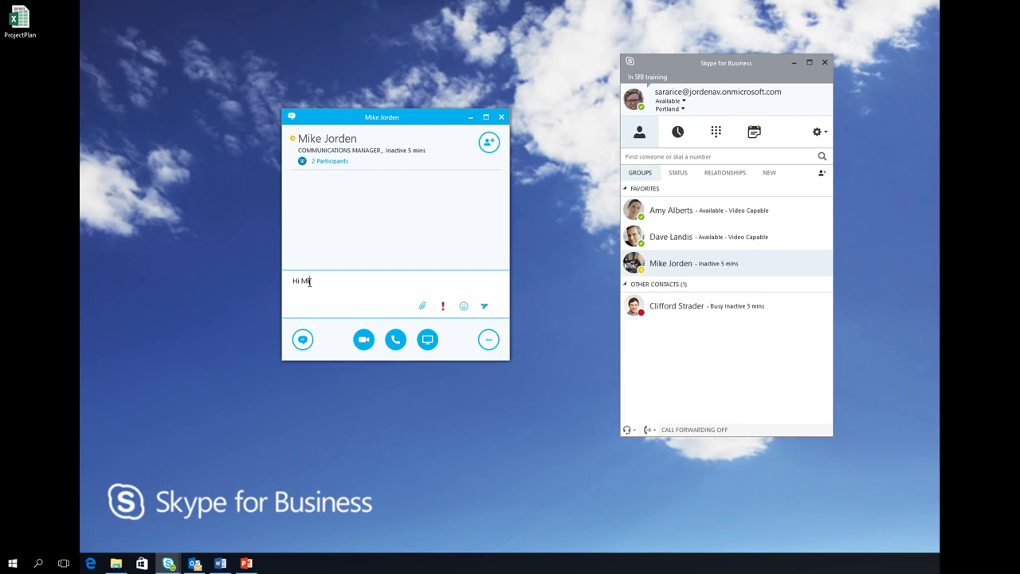
type("ke.  Are you free to IM?")
key("Return")
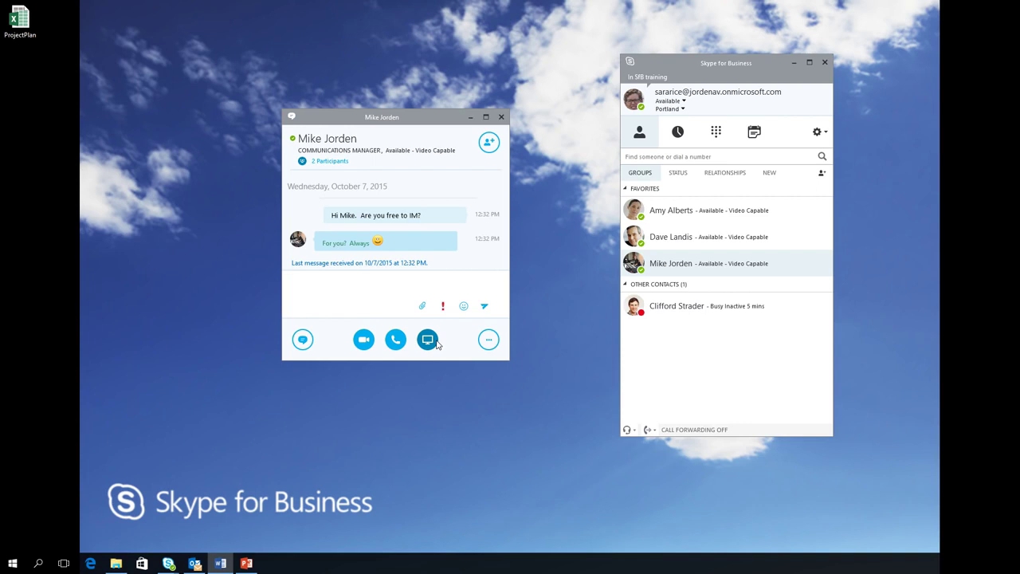
Send the Dancing emoticon in the conversation with the Communications Manager.
left_click(355, 285)
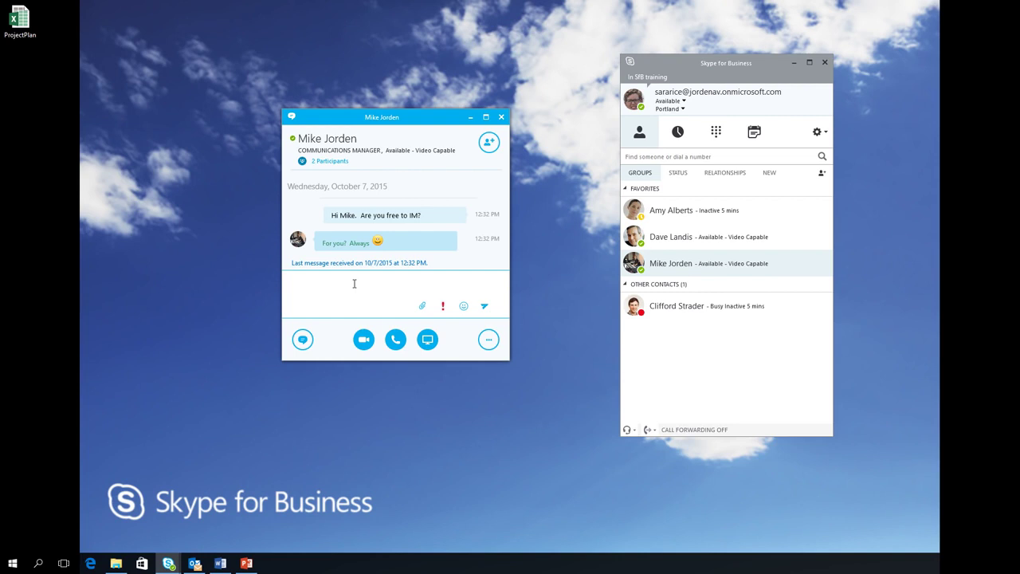
left_click(463, 305)
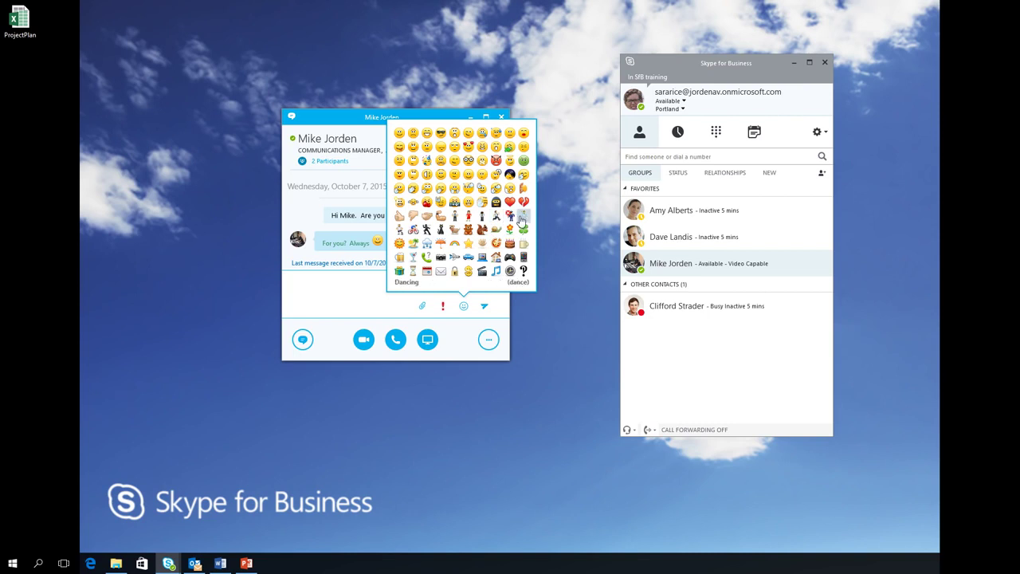
left_click(522, 218)
key("Return")
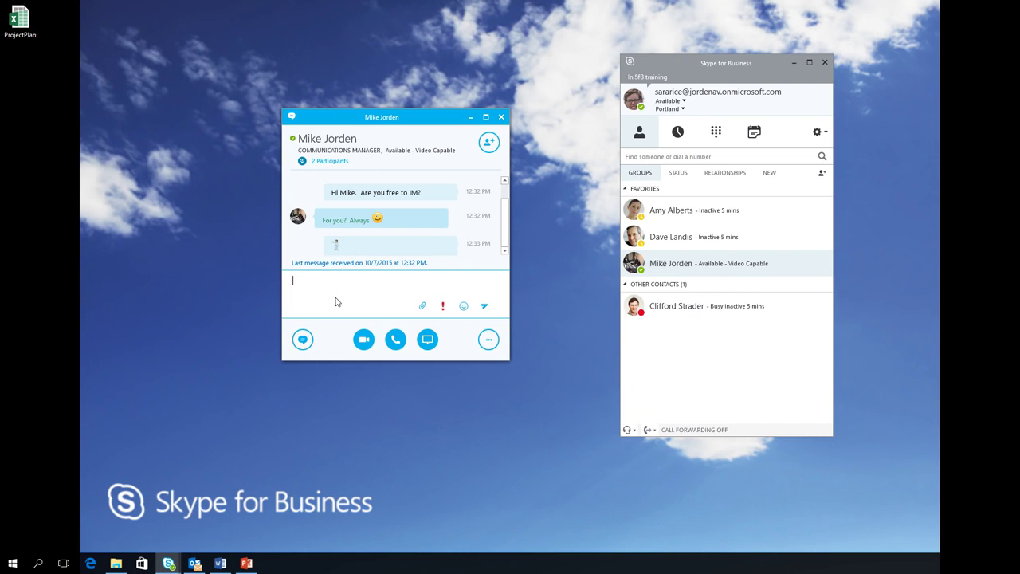
Send the message "Here is the latest version of the project plan." followed by the ProjectPlan file from the desktop.
type("Here is the latest version of the project plan")
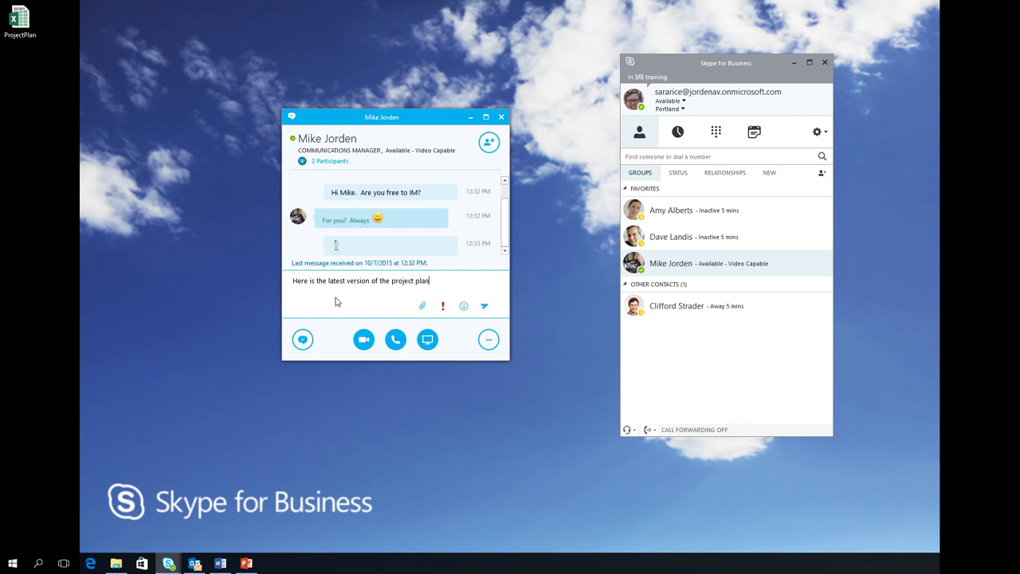
type(".")
key("Return")
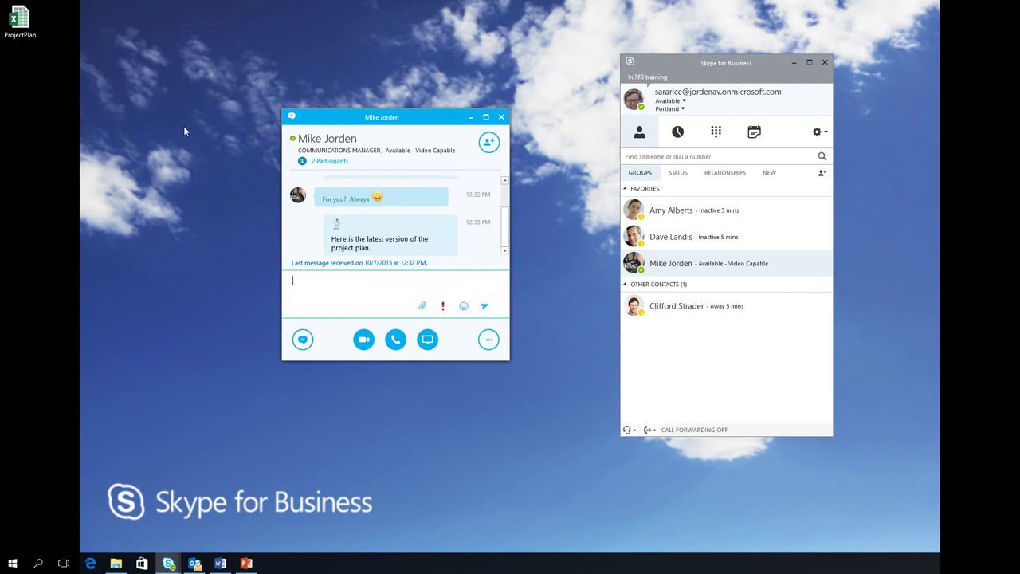
left_click_drag(32, 31, 369, 305)
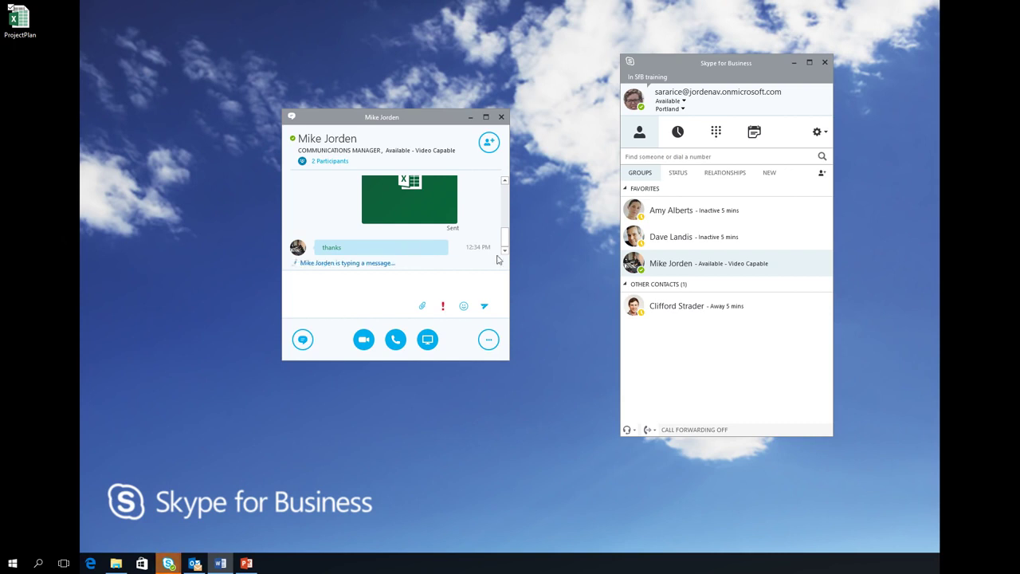
mouse_move(507, 242)
left_mouse_down()
mouse_move(504, 221)
mouse_move(503, 240)
left_mouse_up()
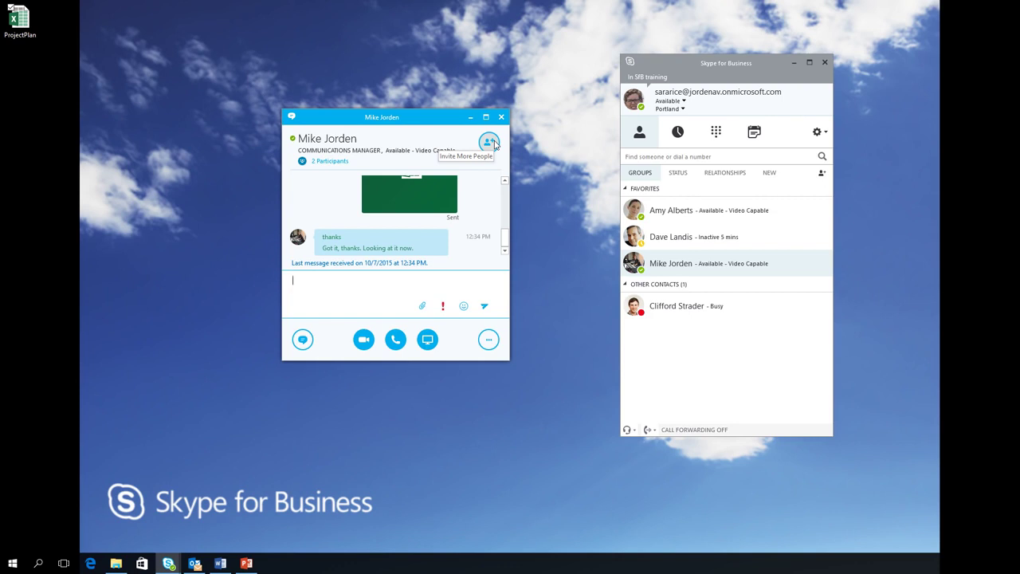
Invite the Snr Producer contact to the current instant message conversation.
left_click(494, 144)
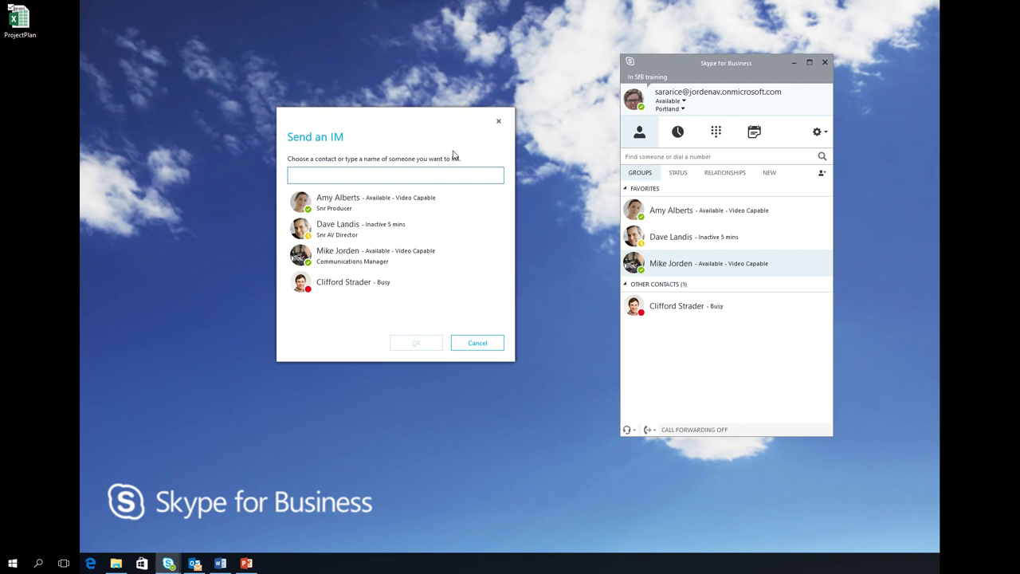
left_click(401, 200)
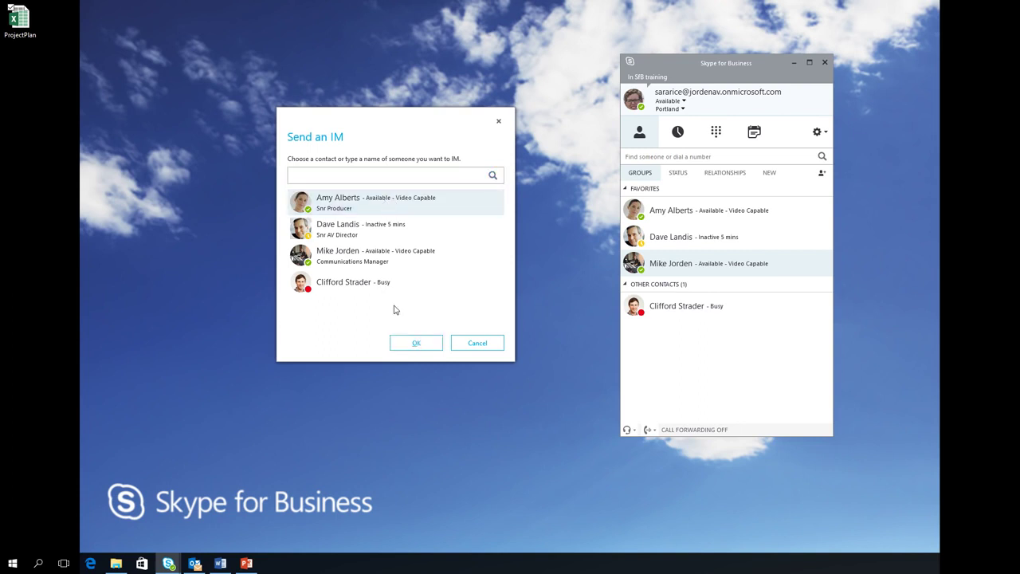
left_click(416, 342)
Greet the added participant with "just wanted to add you to this conversation as we're talking about the project." and minimize the conversation window.
type("Hi Am")
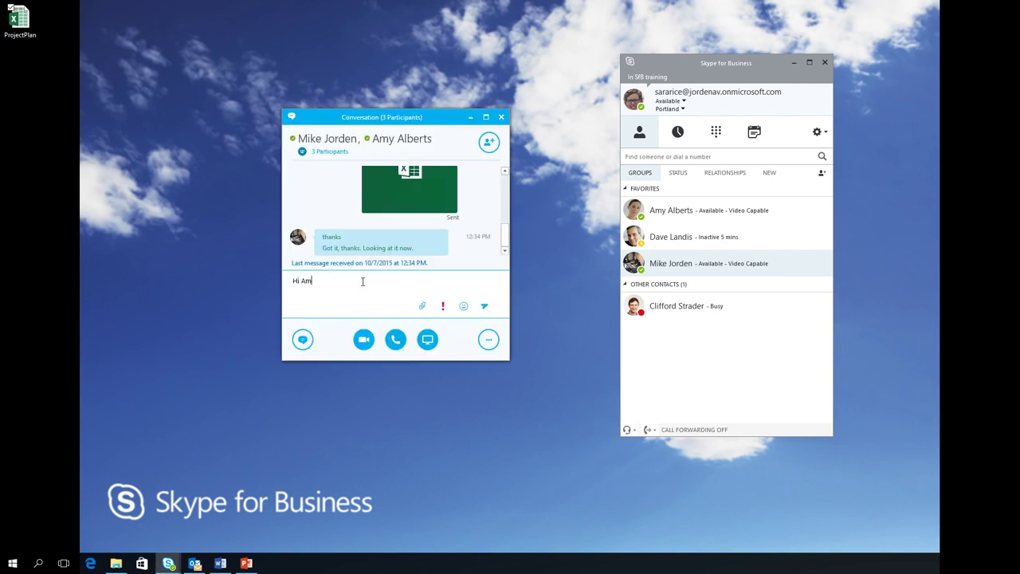
type("y - just wanted to add you to this conversation")
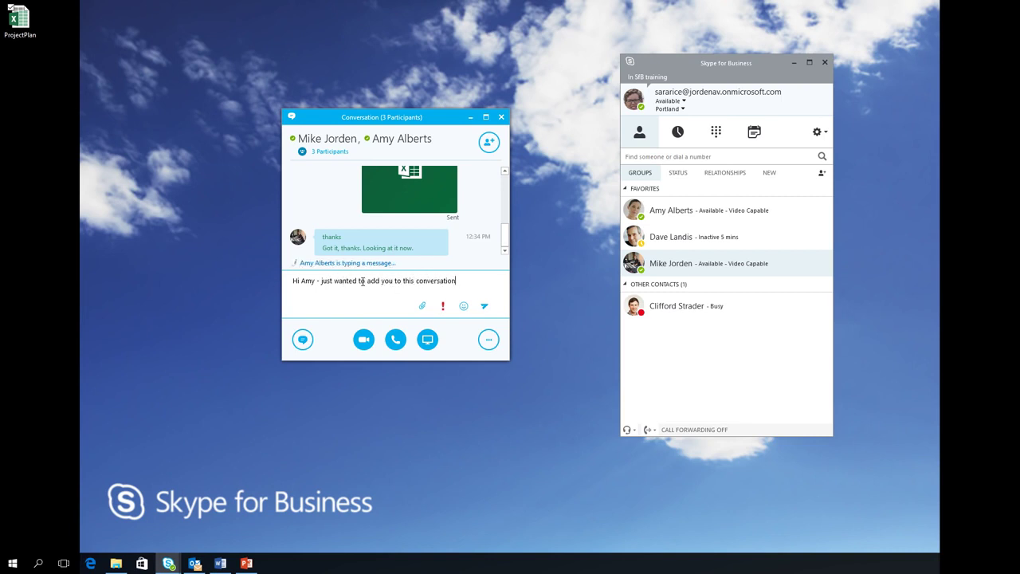
type(" as we're talking about the project")
key("Return")
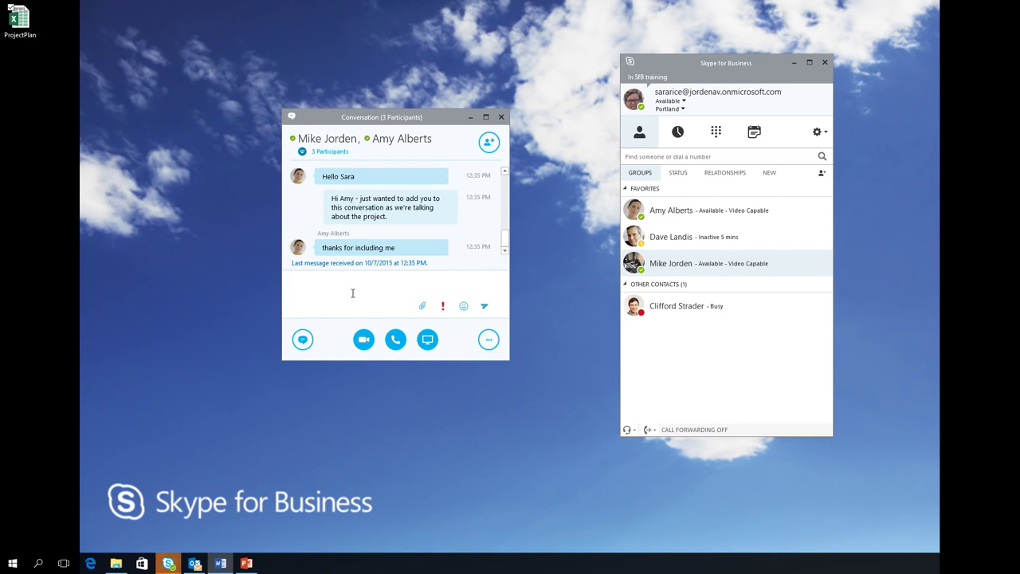
left_click(471, 118)
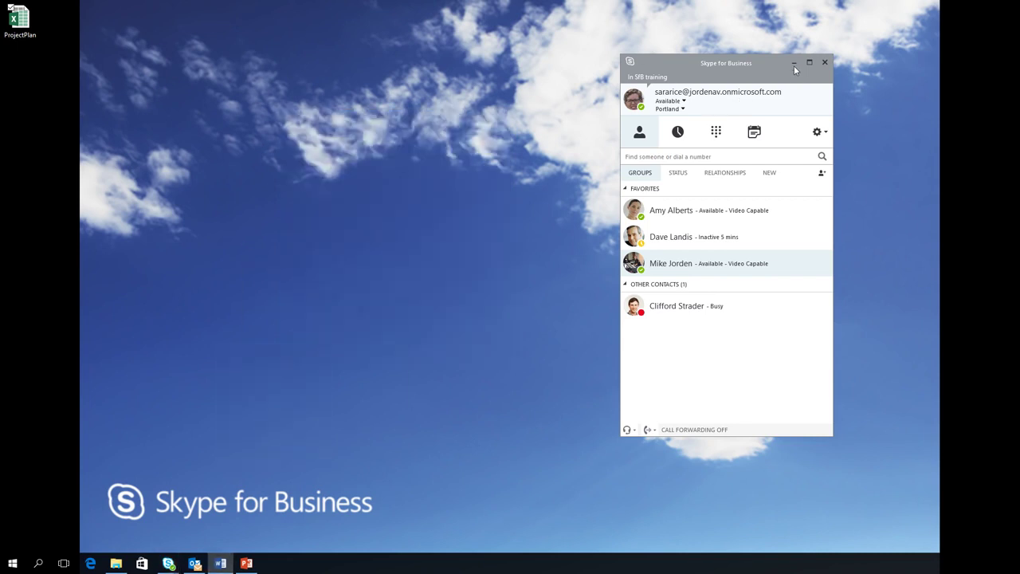
Minimize and restore the Skype for Business main window, and display the further options for the last contact under Favorites.
left_click(794, 63)
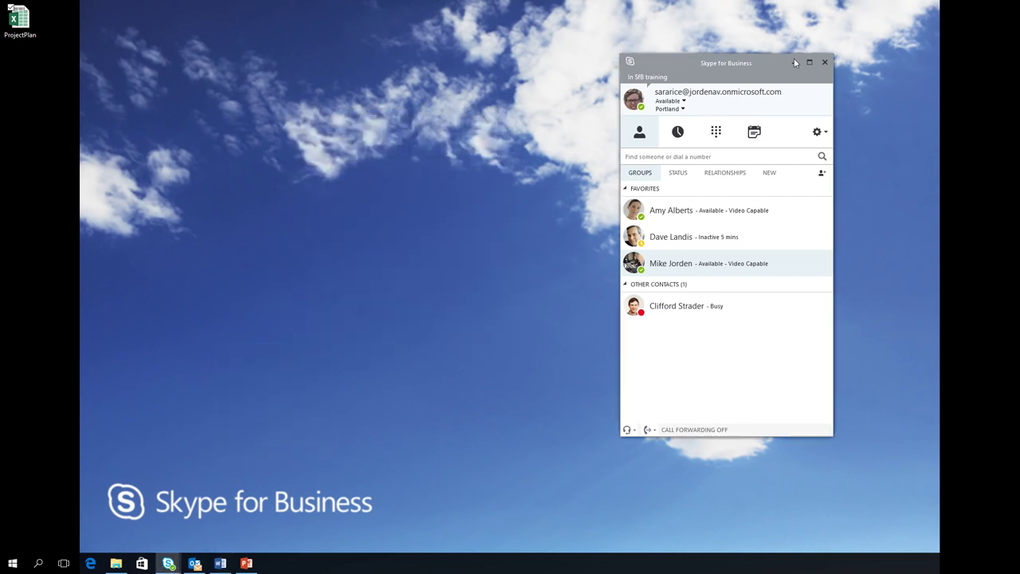
left_click(794, 63)
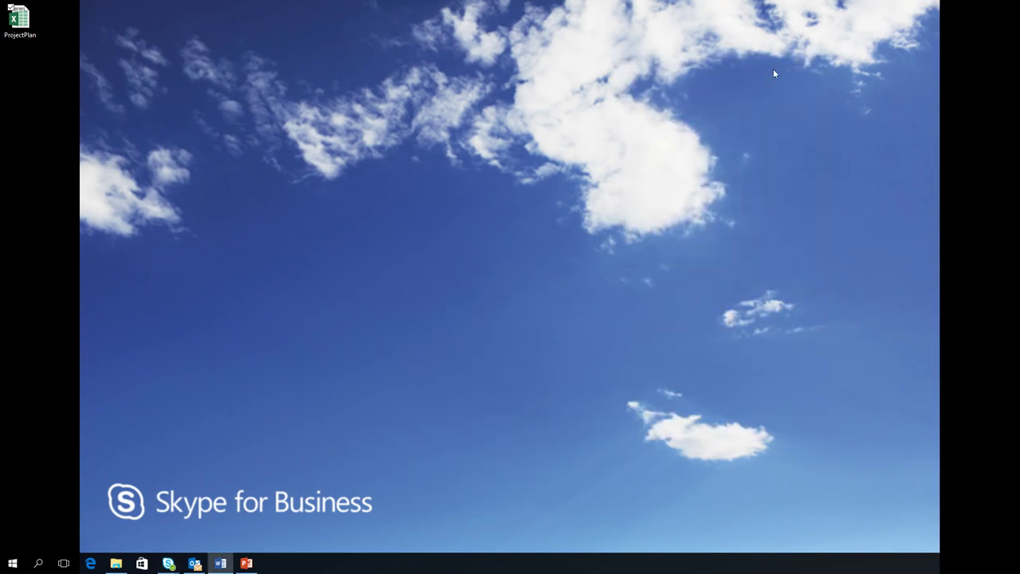
mouse_move(168, 563)
left_click(111, 520)
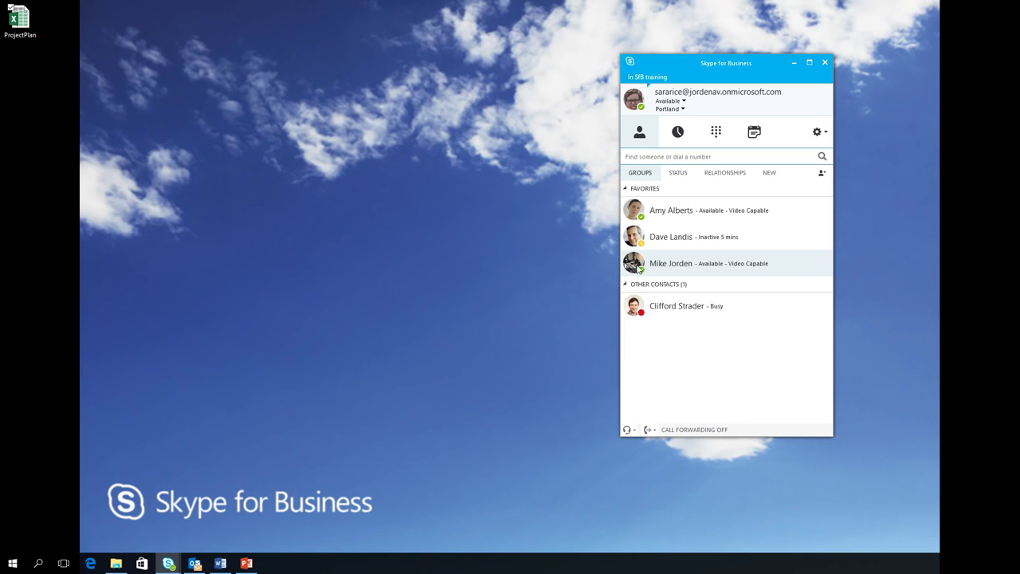
mouse_move(650, 267)
left_click(774, 264)
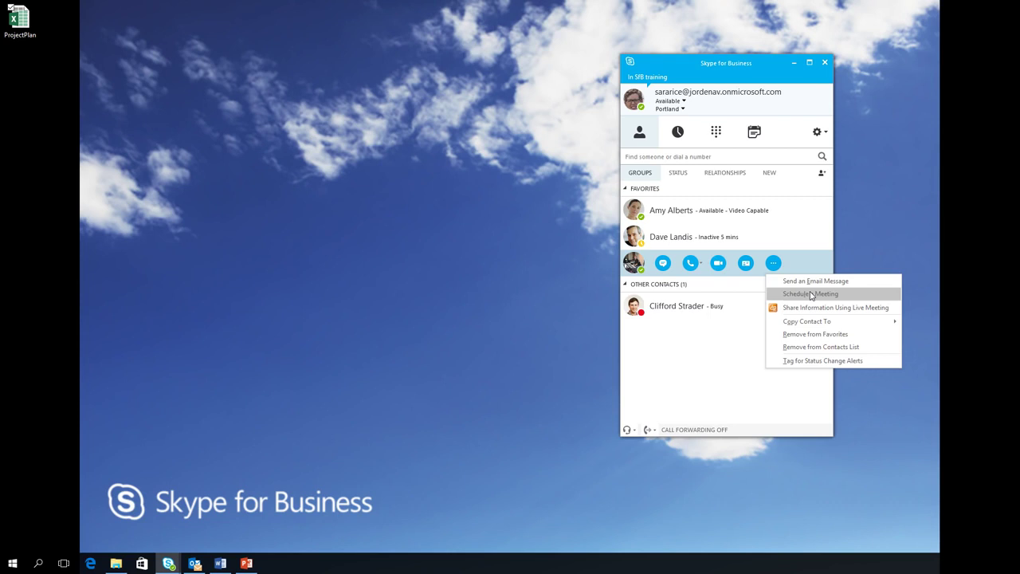
Switch to the Outlook calendar and create a new Skype meeting for Wednesday, October 7, from 2:30 PM to 3:00 PM.
left_click(196, 565)
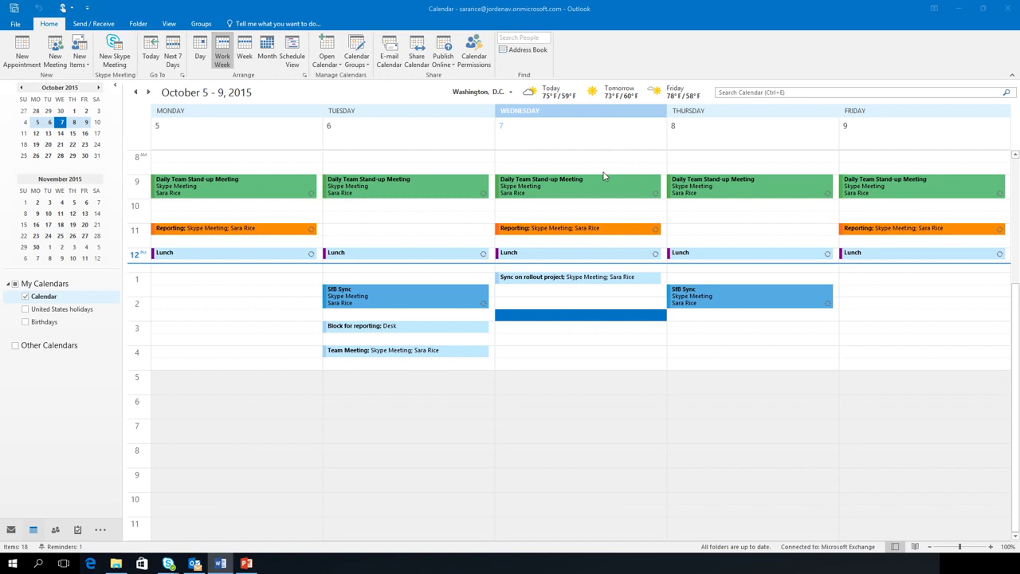
left_click(556, 317)
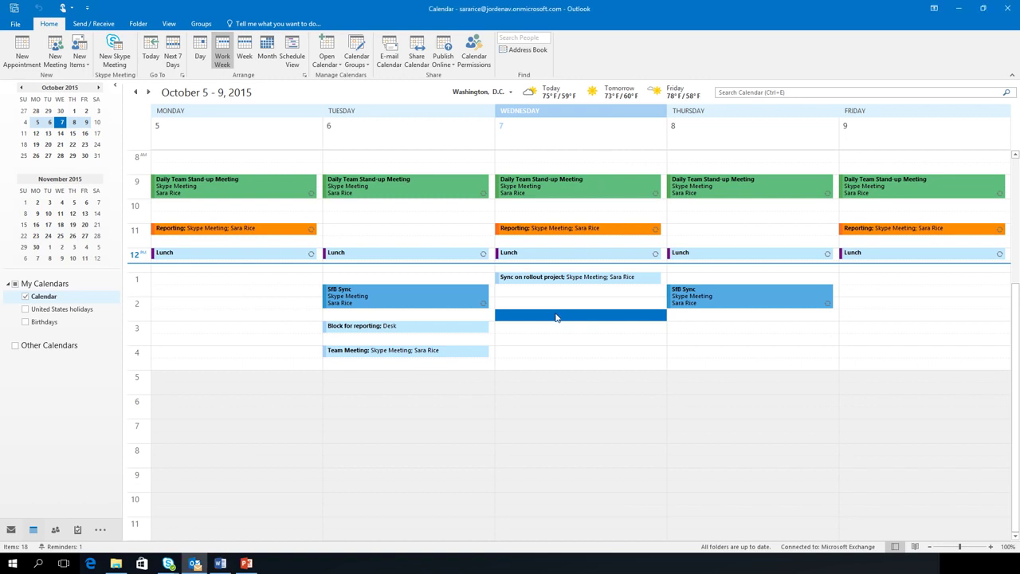
left_click(115, 59)
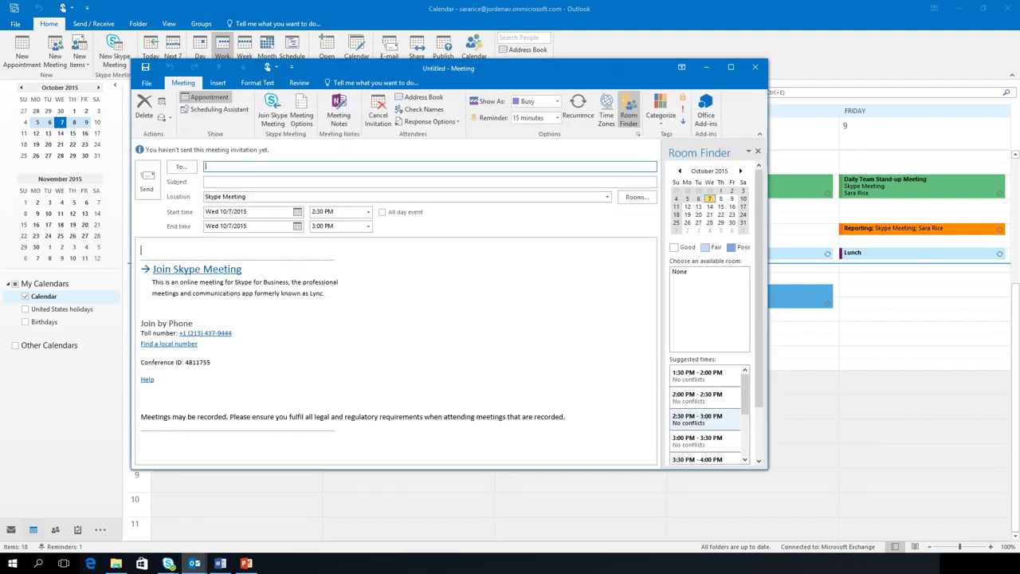
left_click_drag(464, 66, 523, 78)
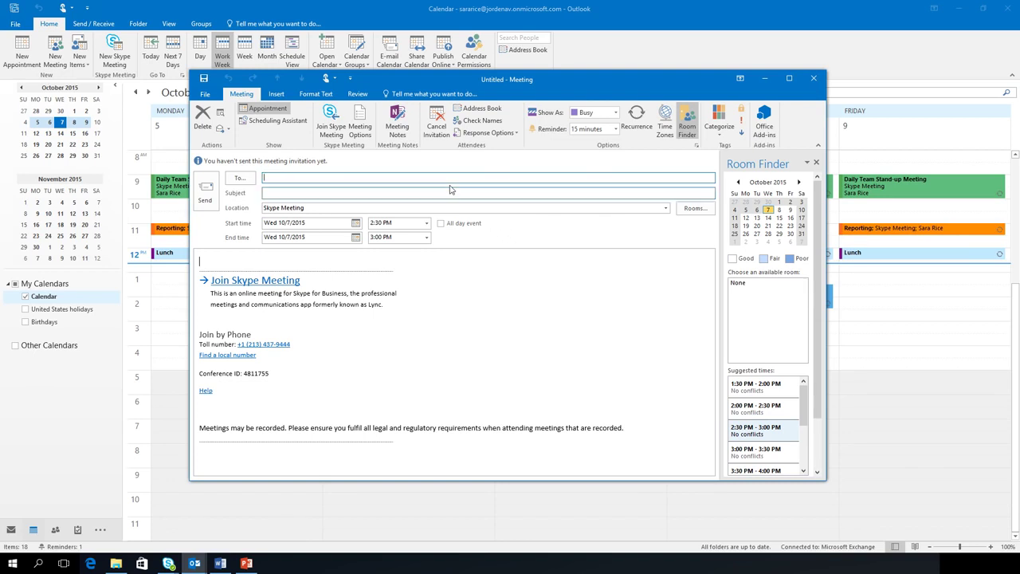
Examine the meeting's location and the Skype join details in the invitation body.
left_click(349, 208)
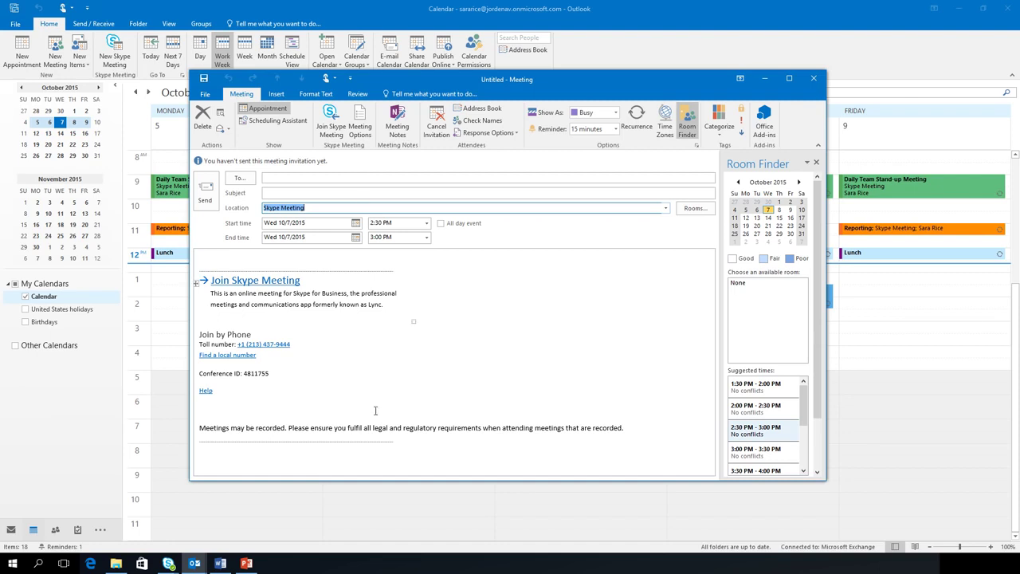
left_click_drag(206, 416, 137, 216)
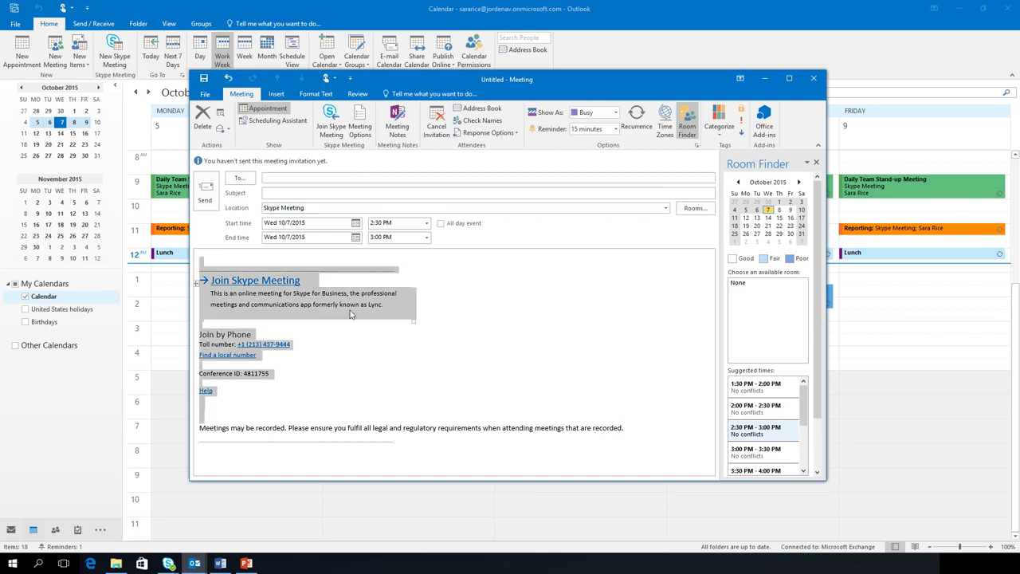
left_click(537, 349)
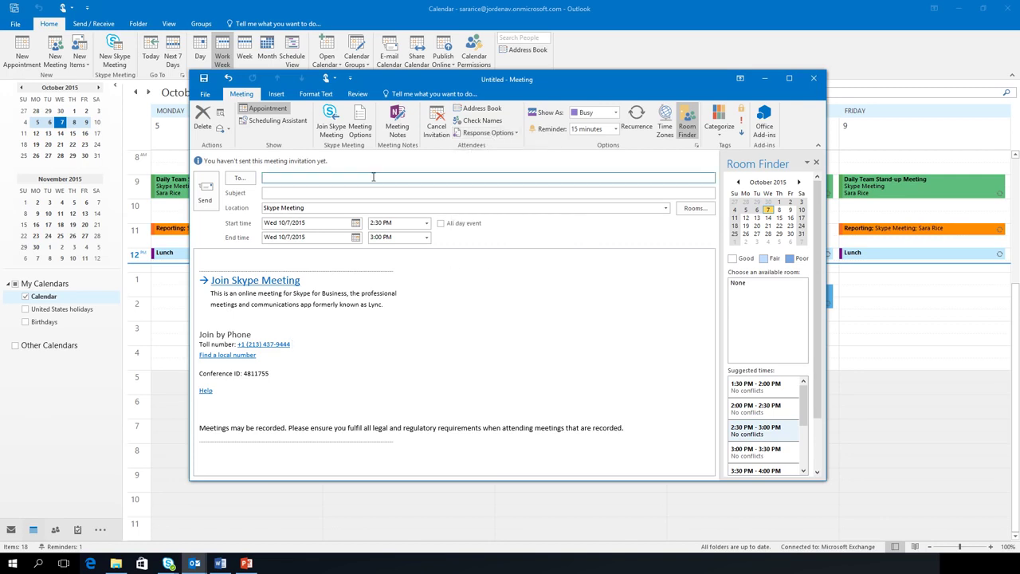
Add two colleagues as attendees of the meeting and check their names against the address book.
type("mi")
key("Return")
type("amy")
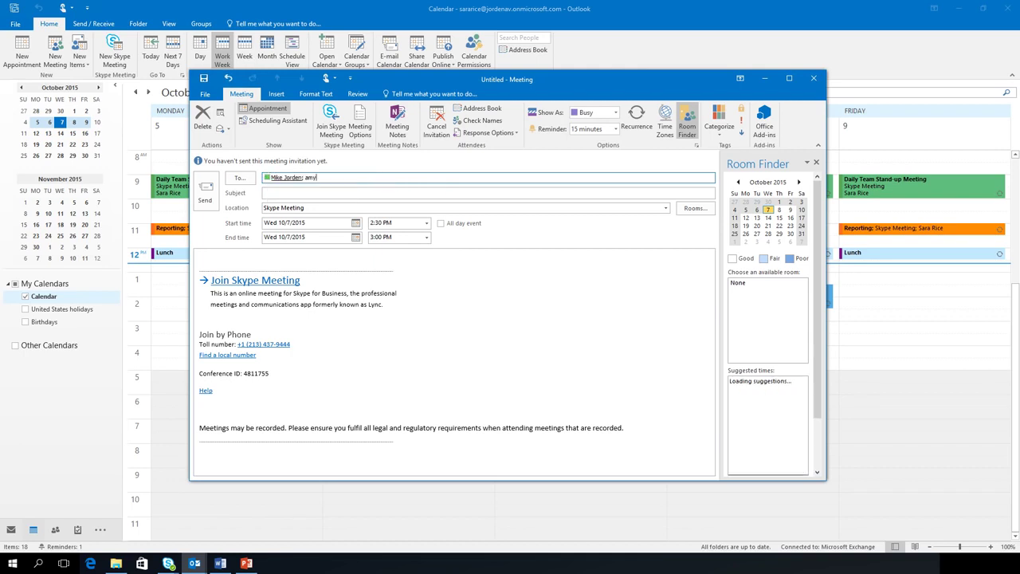
type(" alber")
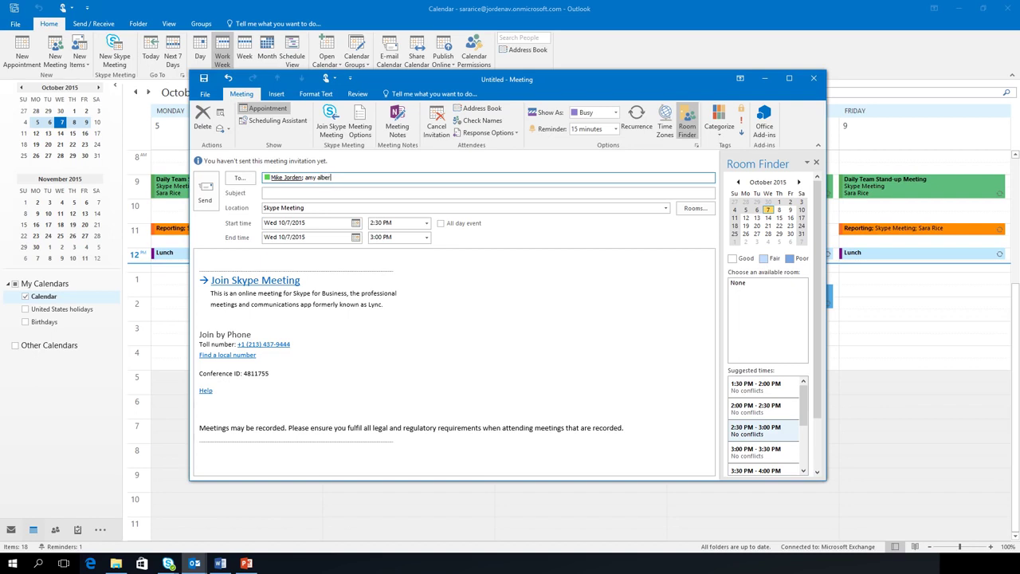
type("ts")
left_click(480, 120)
Set the meeting subject to "Rollout Meeting sync" and write "Agenda" and "-Define goals" above the Skype join details.
left_click(331, 193)
type("Roll")
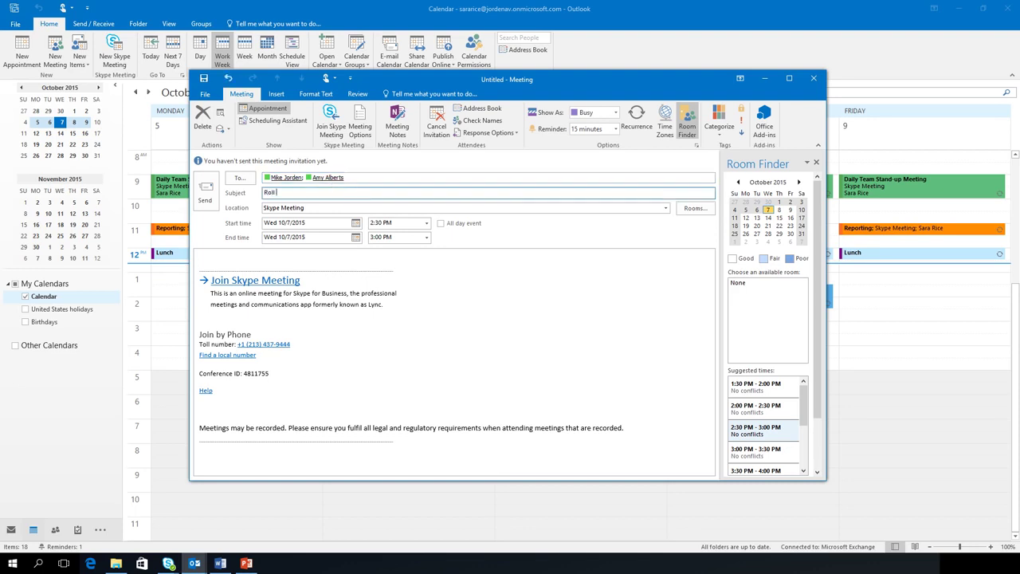
type("out Meeting sync")
left_click(316, 256)
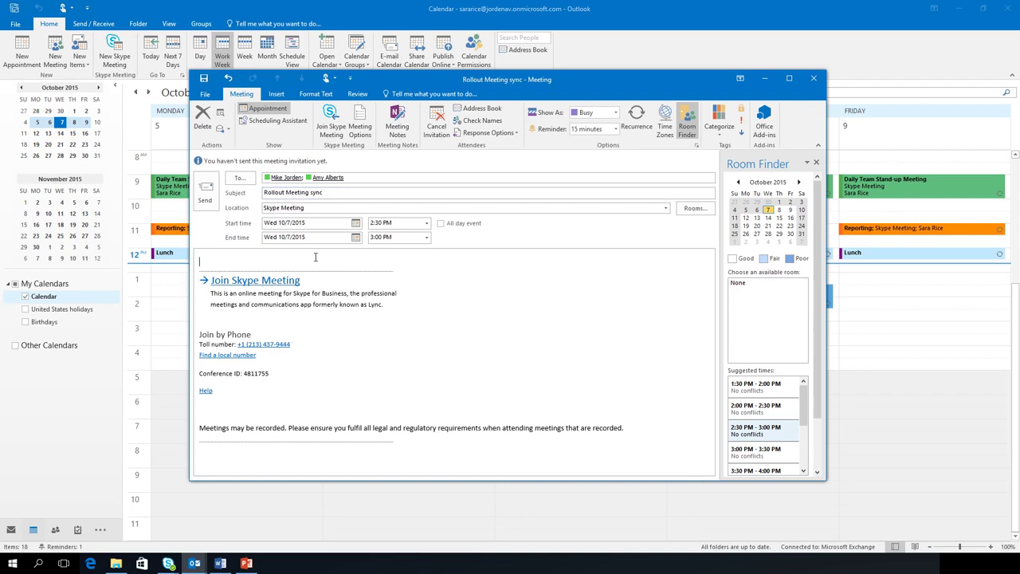
type("Agenda")
key("Return")
type("-De")
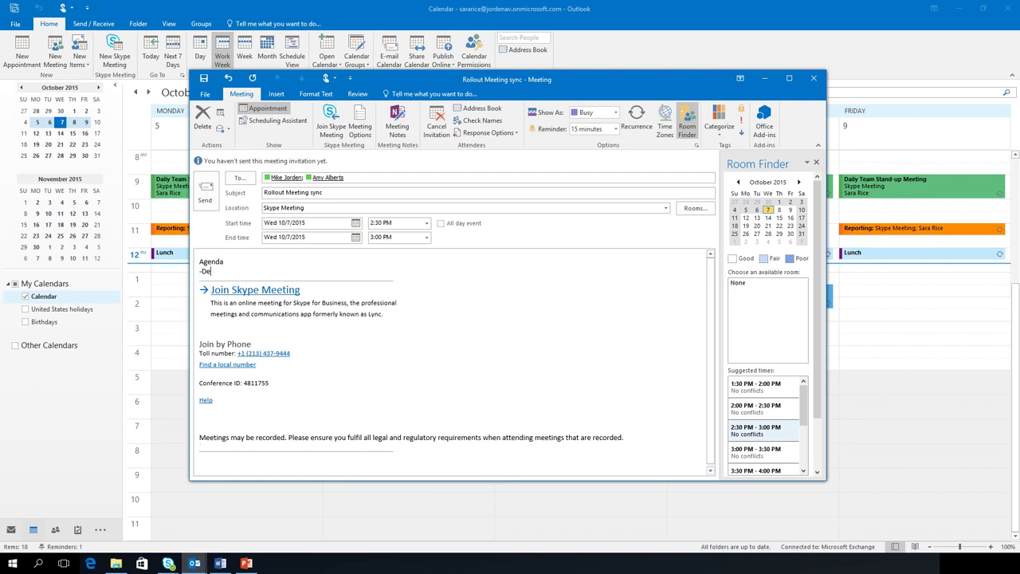
type("fine goals")
Review the lobby, presenter and participation permissions in the Skype meeting options, accept them as they are, and send the invitation.
left_click(220, 563)
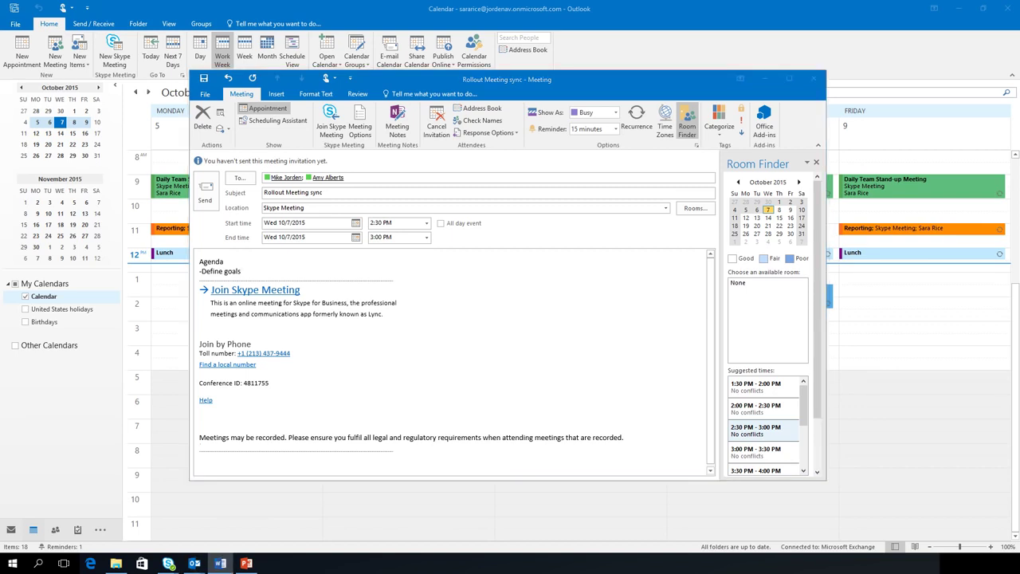
left_click(362, 128)
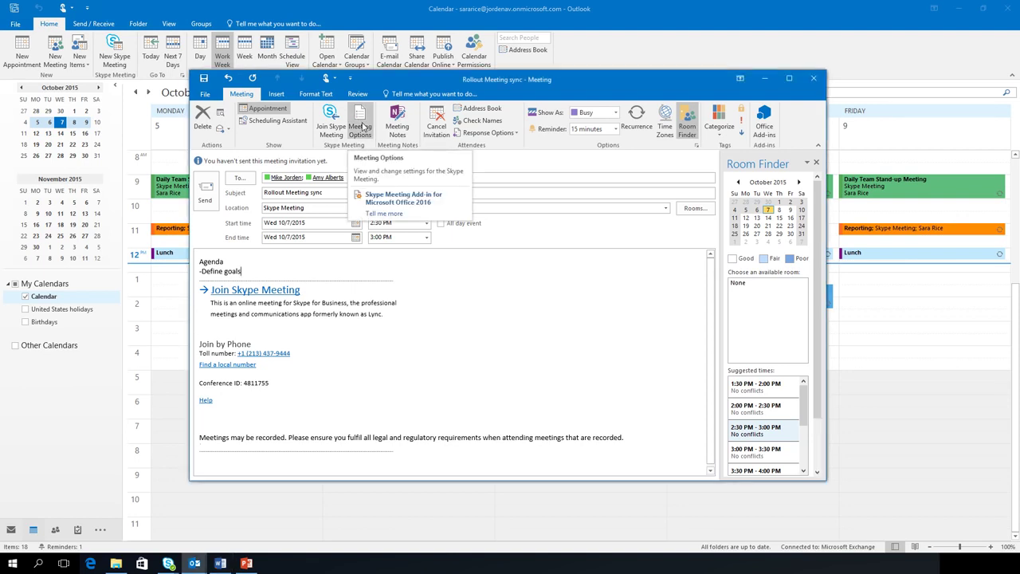
left_click(363, 127)
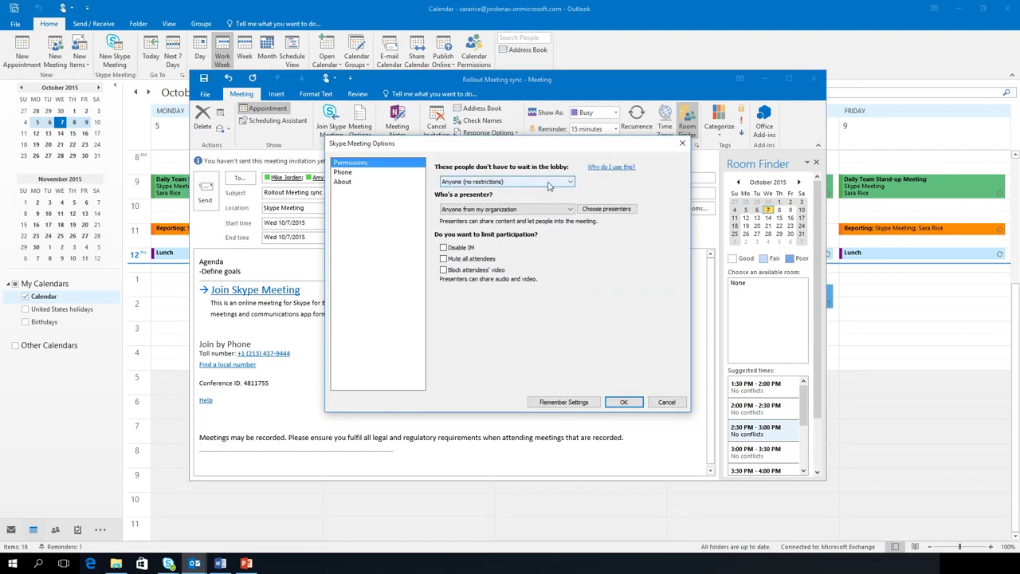
left_click(539, 210)
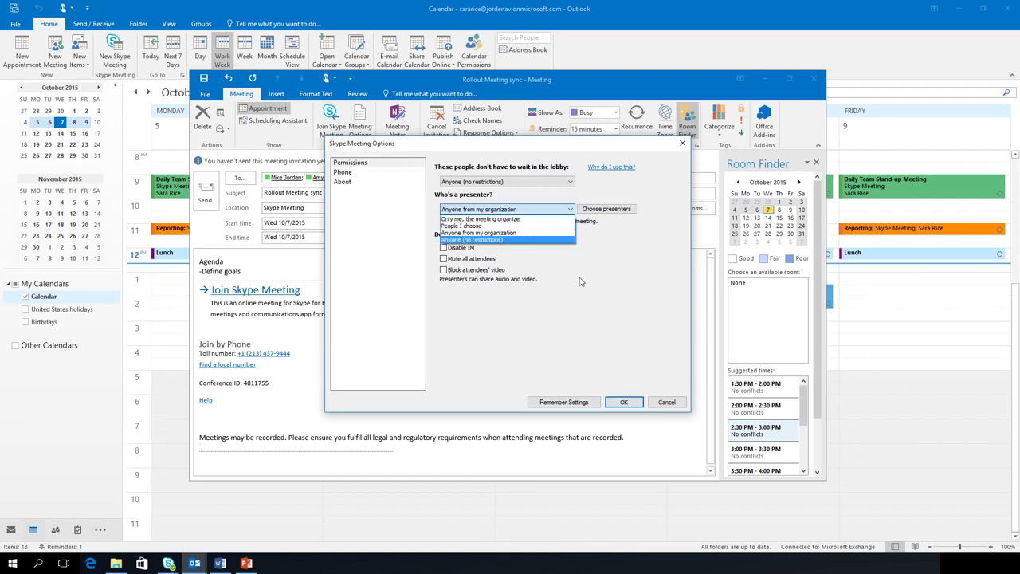
left_click(638, 403)
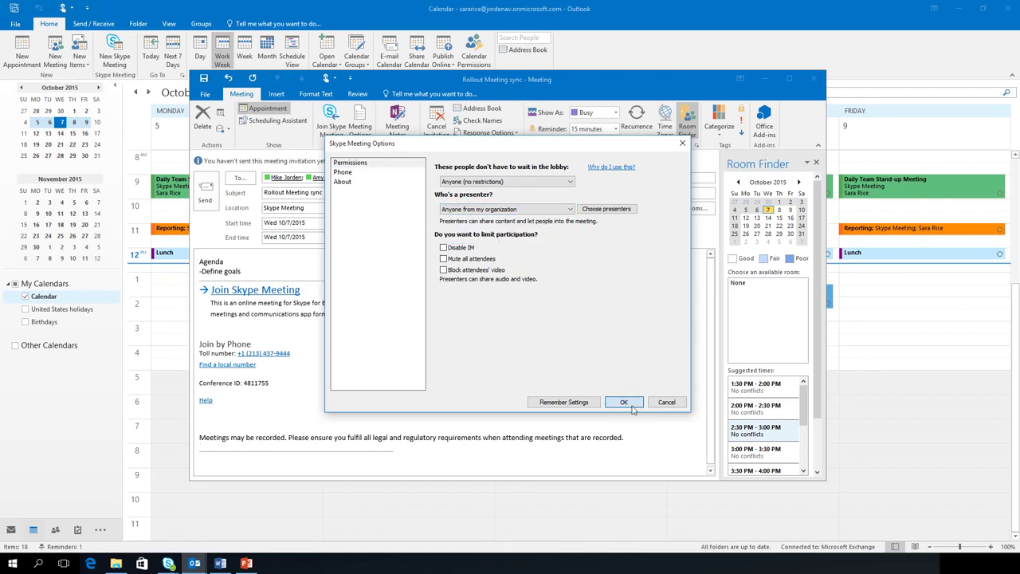
left_click(636, 402)
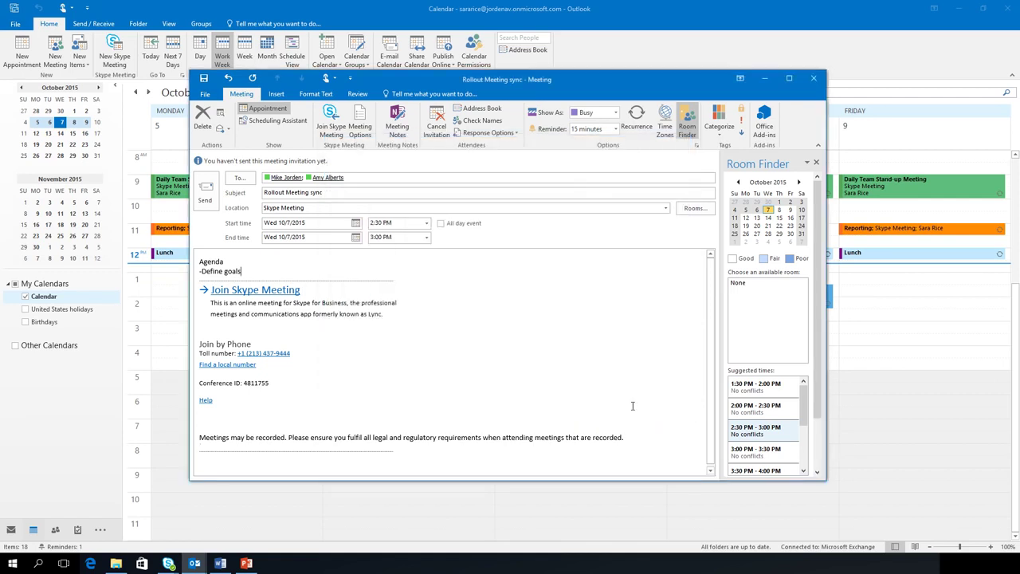
left_click(209, 195)
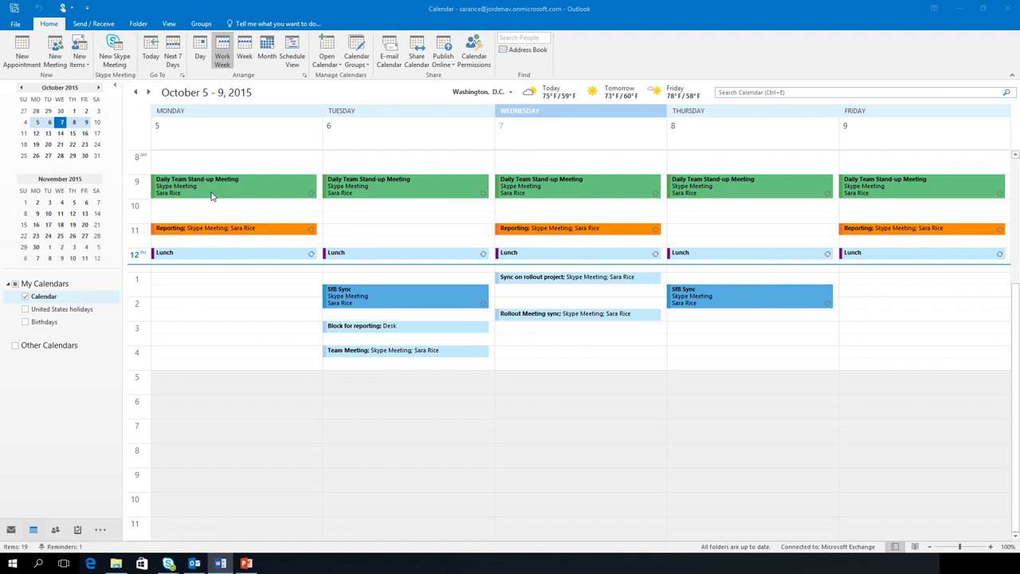
left_click(588, 316)
mouse_move(580, 319)
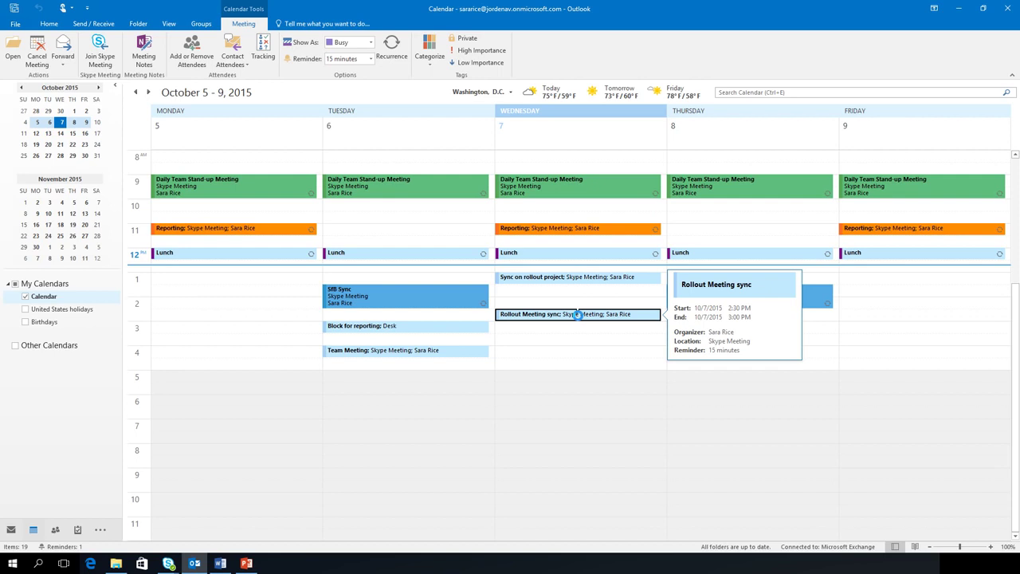
double_click(577, 314)
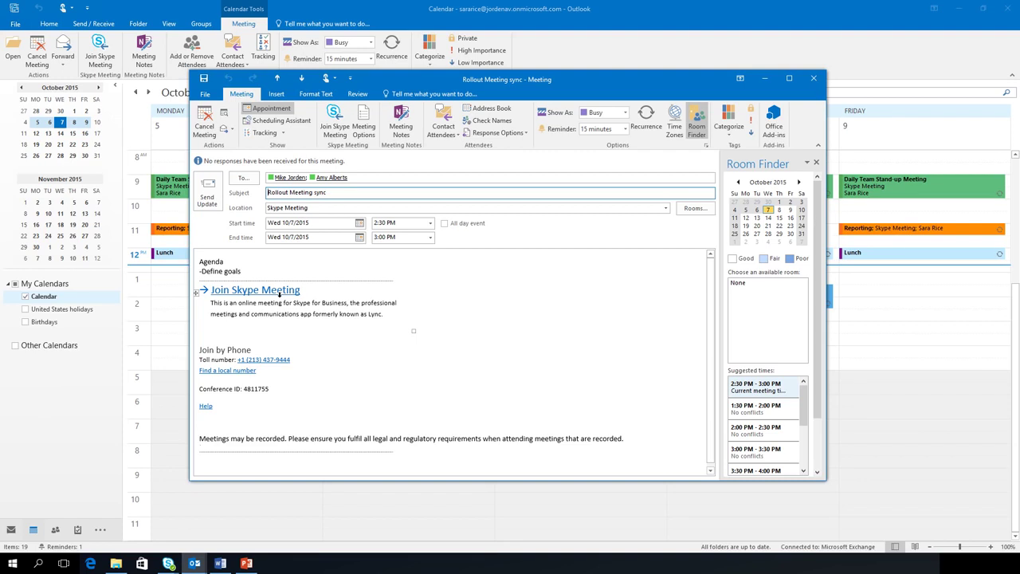
left_click(771, 78)
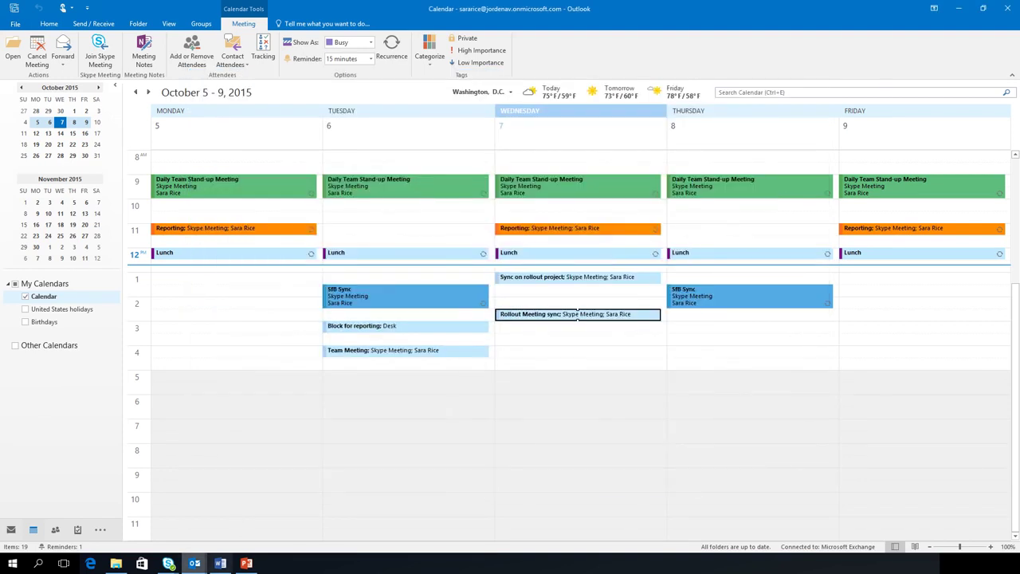
Switch to Skype for Business and join Rollout Meeting sync from today's meetings.
mouse_move(168, 563)
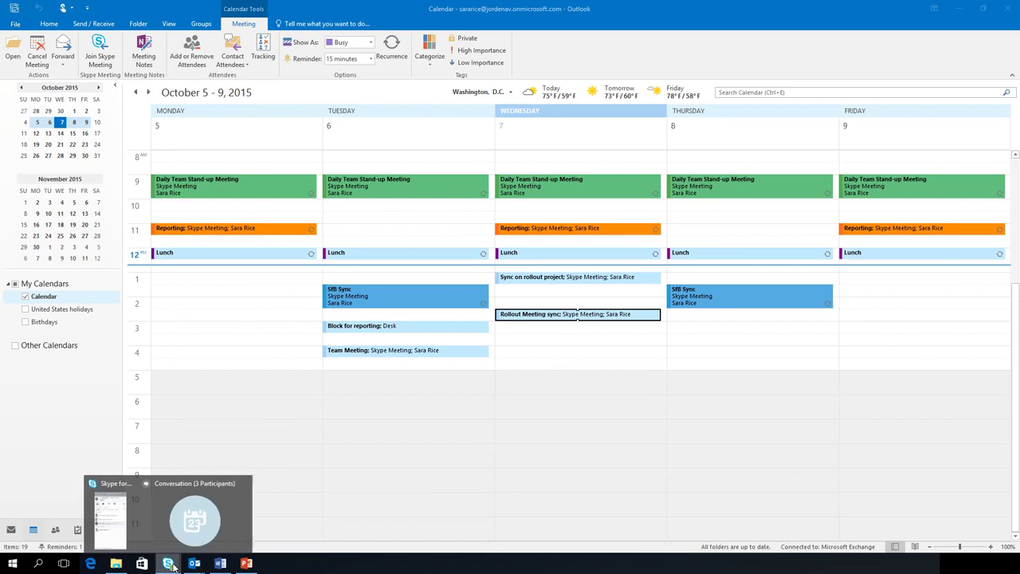
left_click(110, 518)
left_click(752, 137)
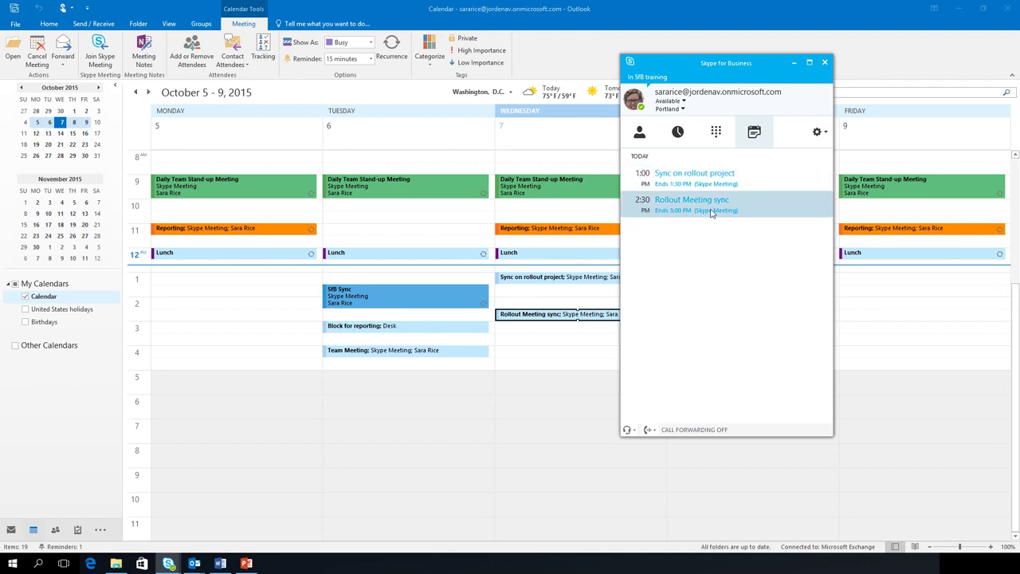
left_click(712, 212)
double_click(713, 213)
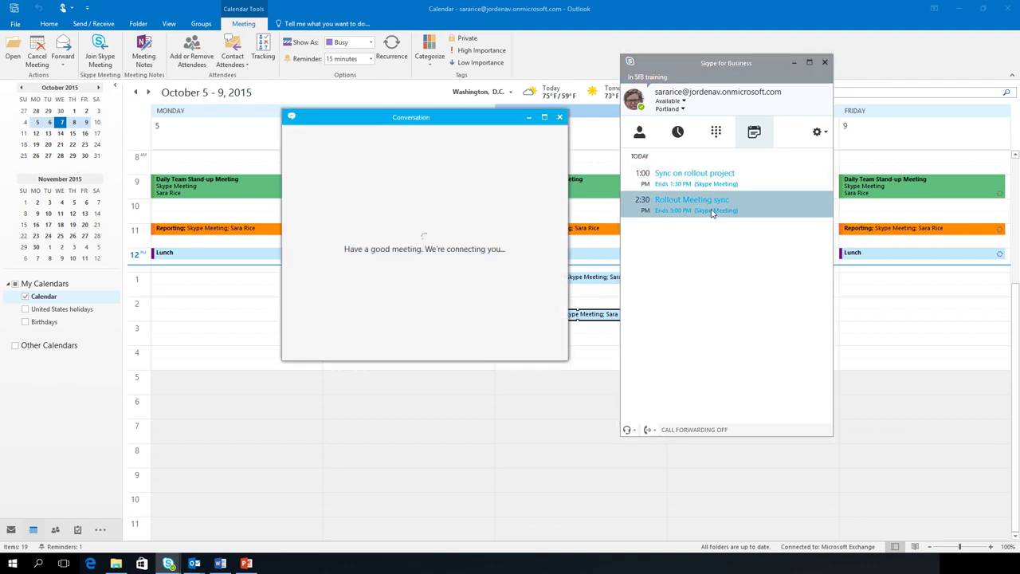
Minimize the Skype main window and Outlook, and join the meeting audio with Skype for Business (full audio and video experience).
left_click(794, 63)
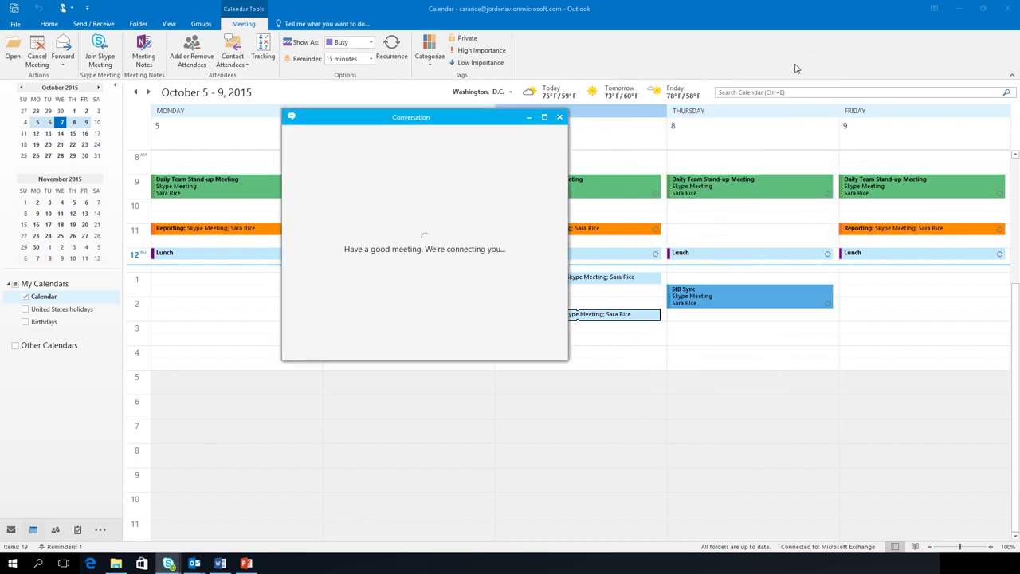
left_click(957, 10)
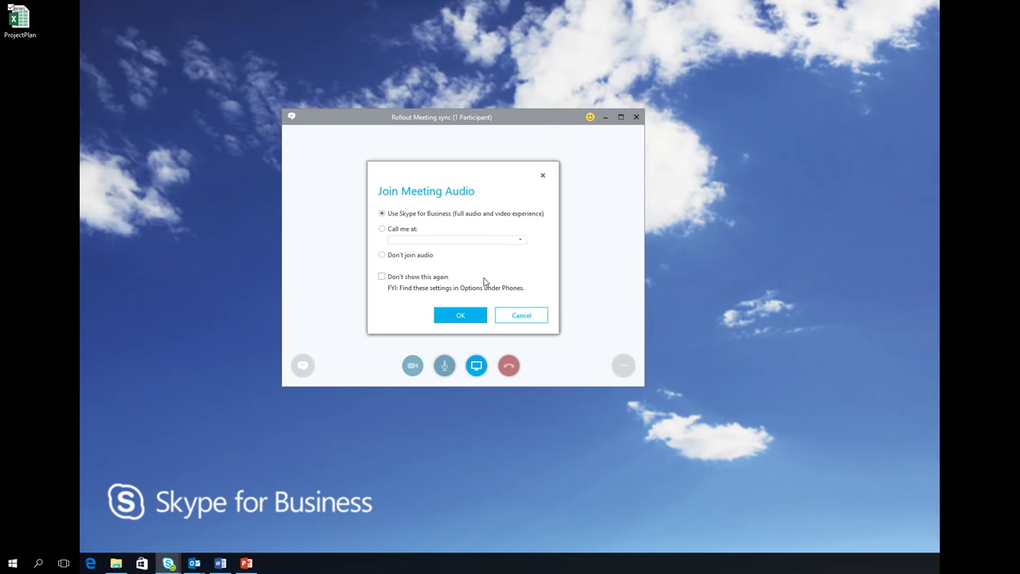
left_click(459, 316)
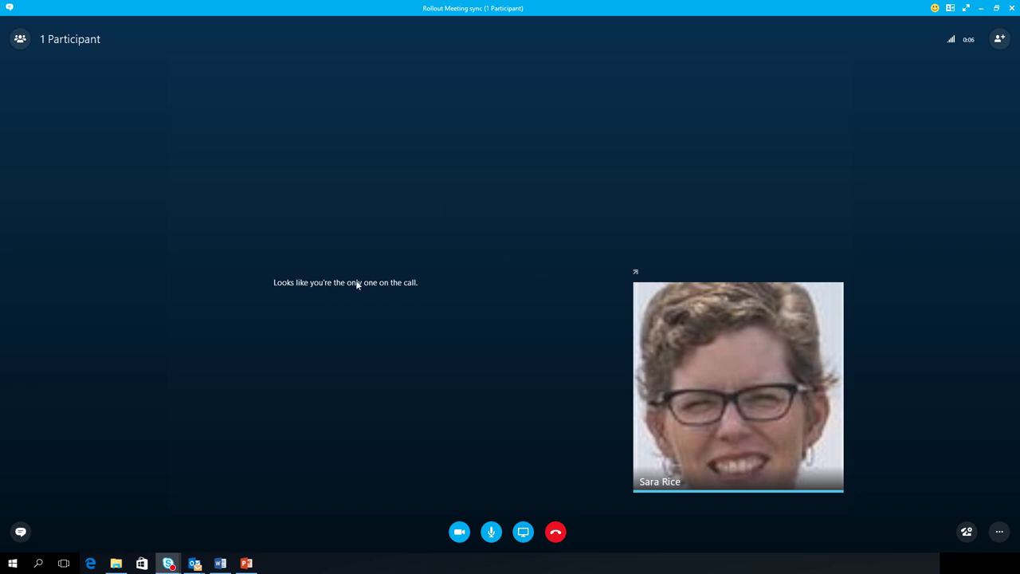
Show the participant list of the Rollout Meeting sync call.
key("alt+Tab")
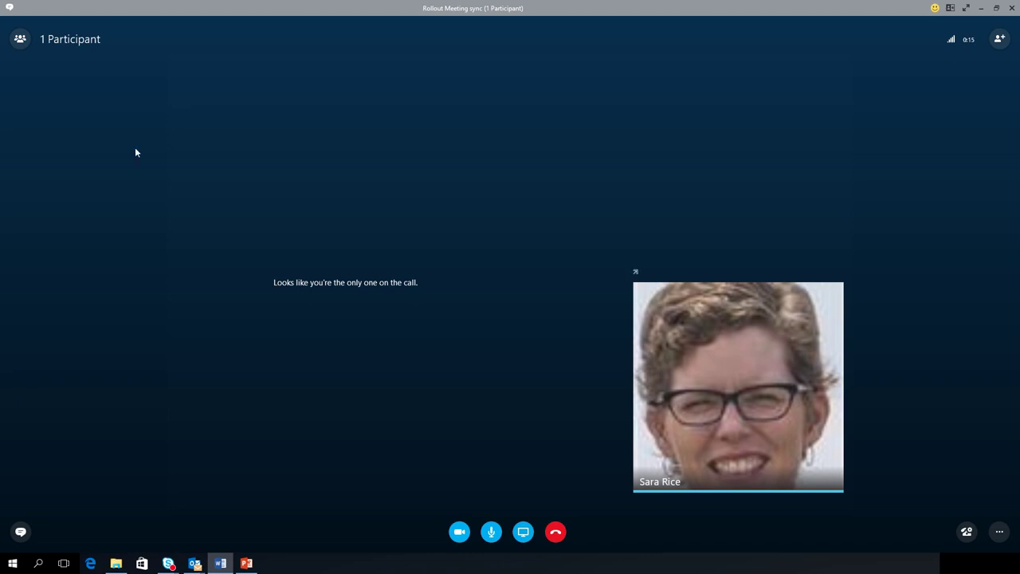
left_click(78, 38)
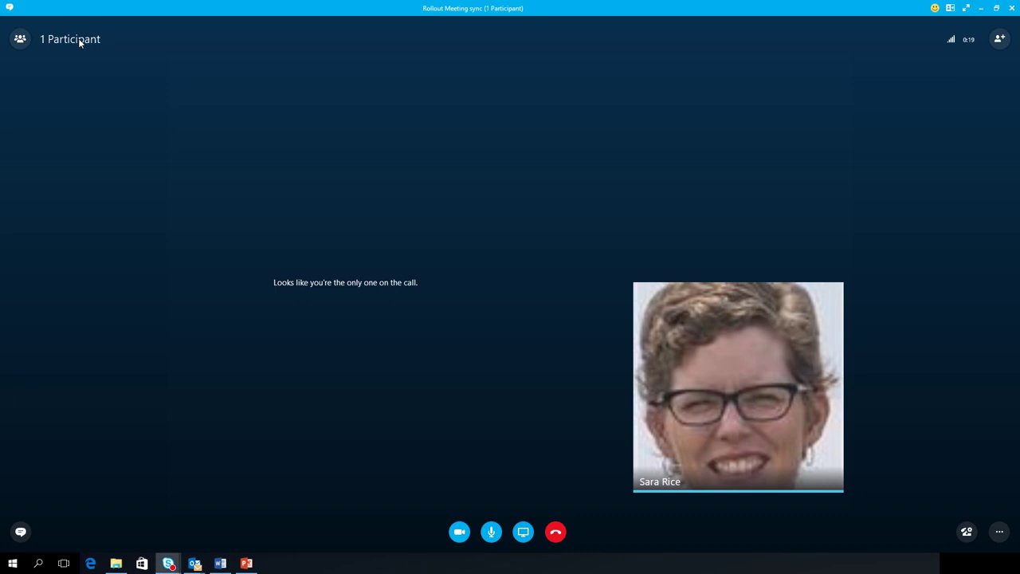
left_click(20, 38)
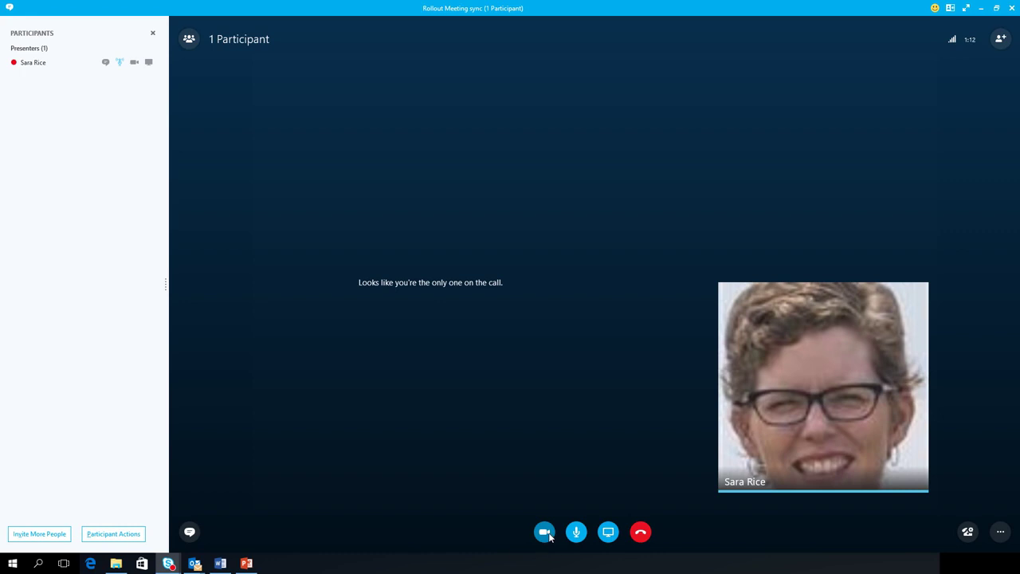
Present the PowerPoint file SfB Rollout Project from Public Documents in the meeting.
mouse_move(549, 537)
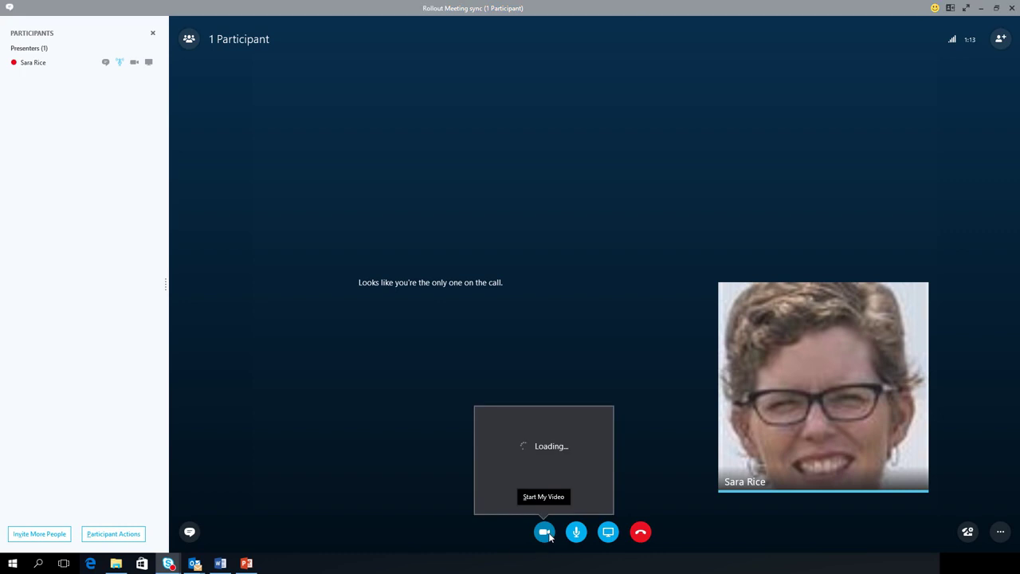
left_click(613, 538)
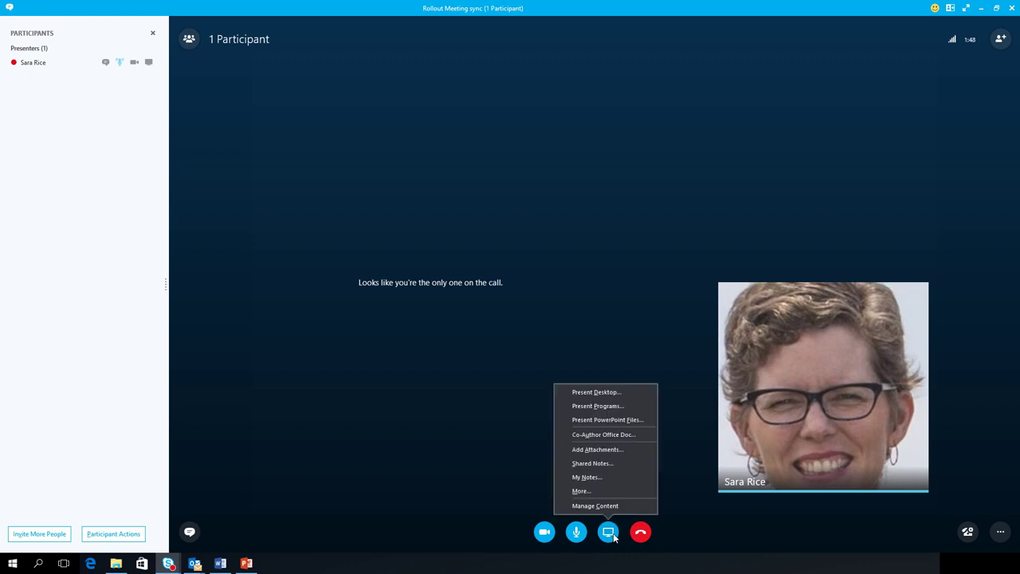
left_click(615, 420)
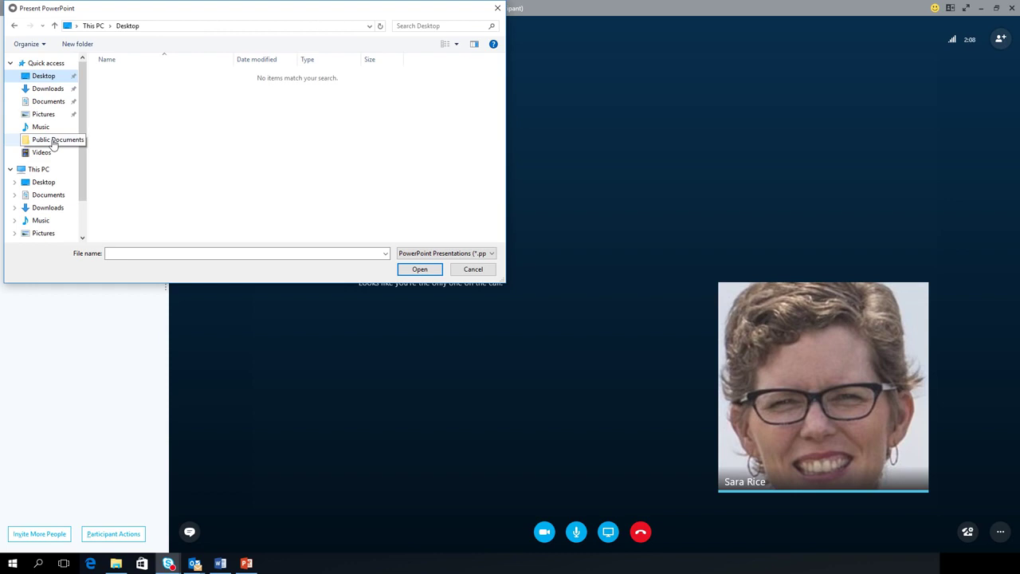
left_click(52, 140)
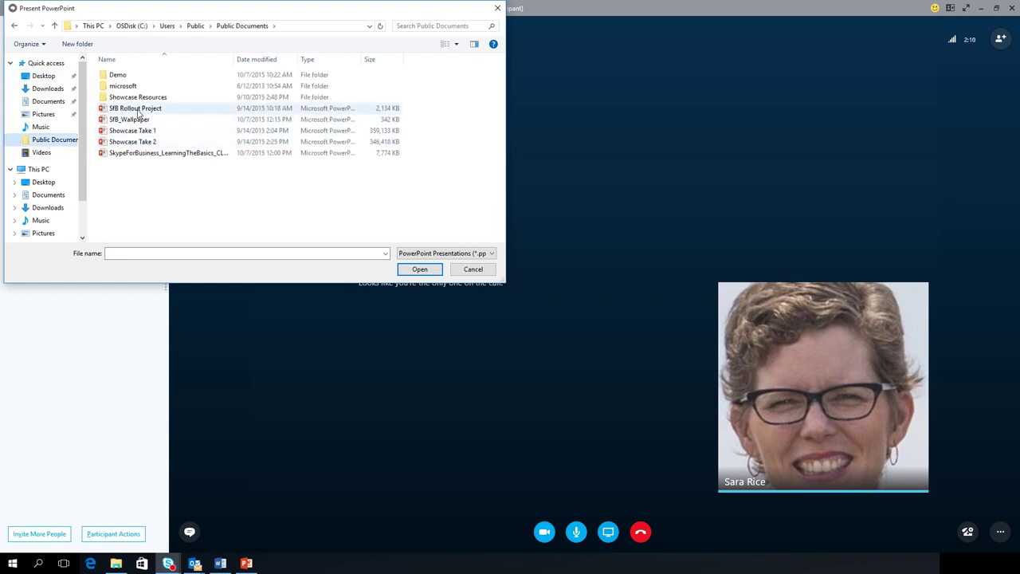
double_click(191, 104)
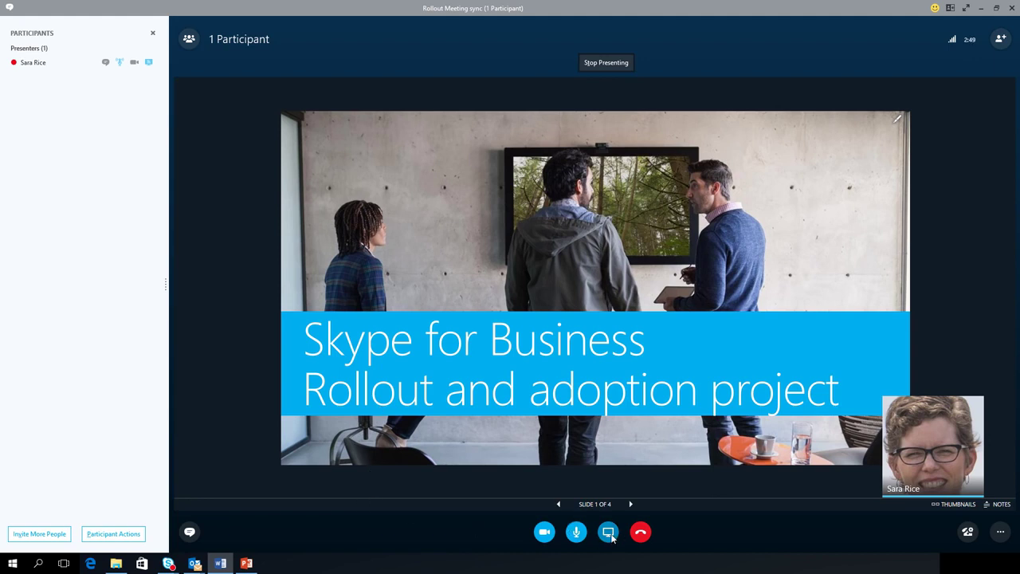
Start a whiteboard in the meeting in place of the presented slides.
left_click(608, 532)
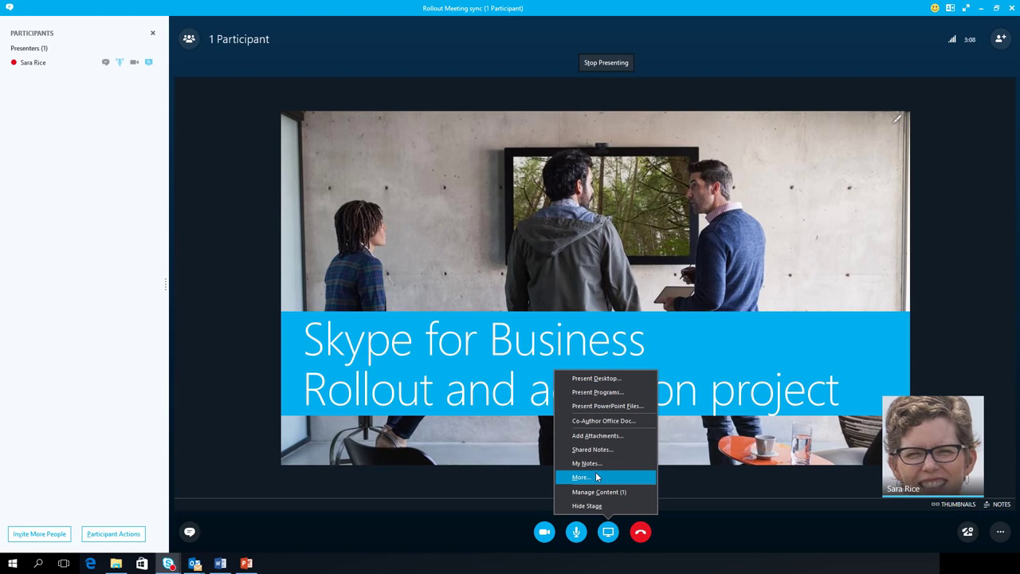
left_click(596, 477)
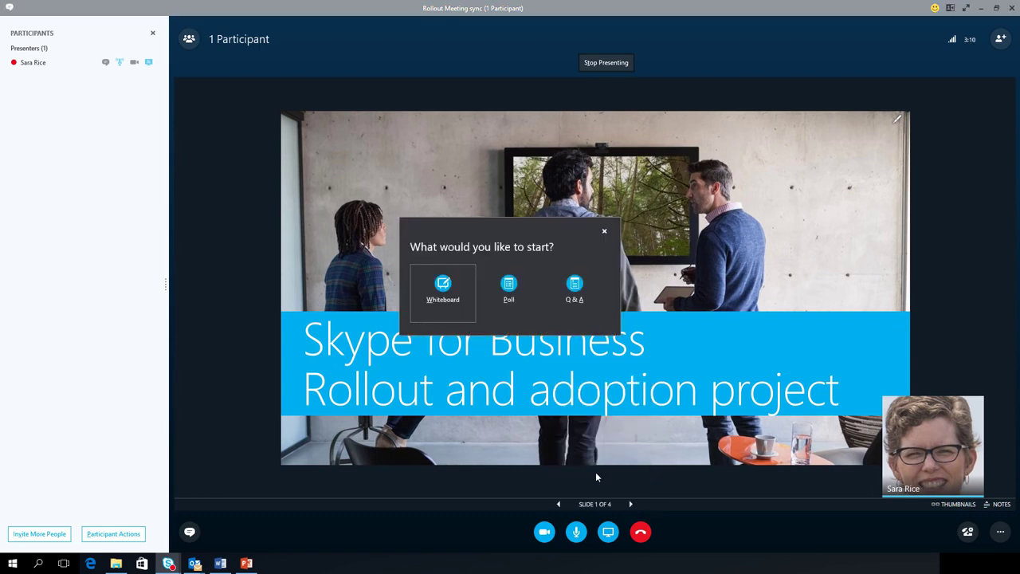
left_click(443, 288)
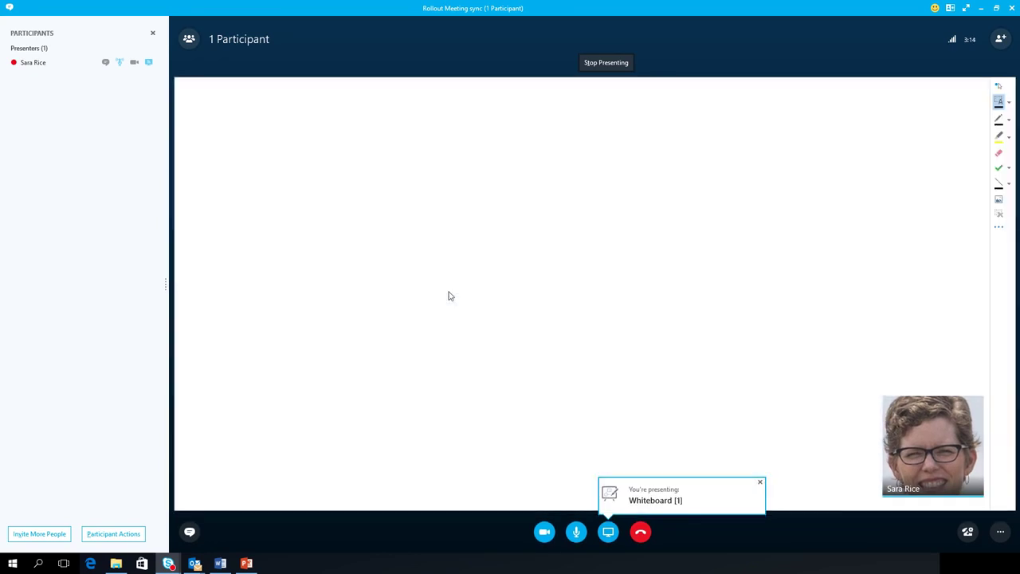
Draw a black zigzag line near the middle of the whiteboard and a curved line along its right edge with the pen.
left_click(999, 118)
left_click_drag(530, 165, 495, 316)
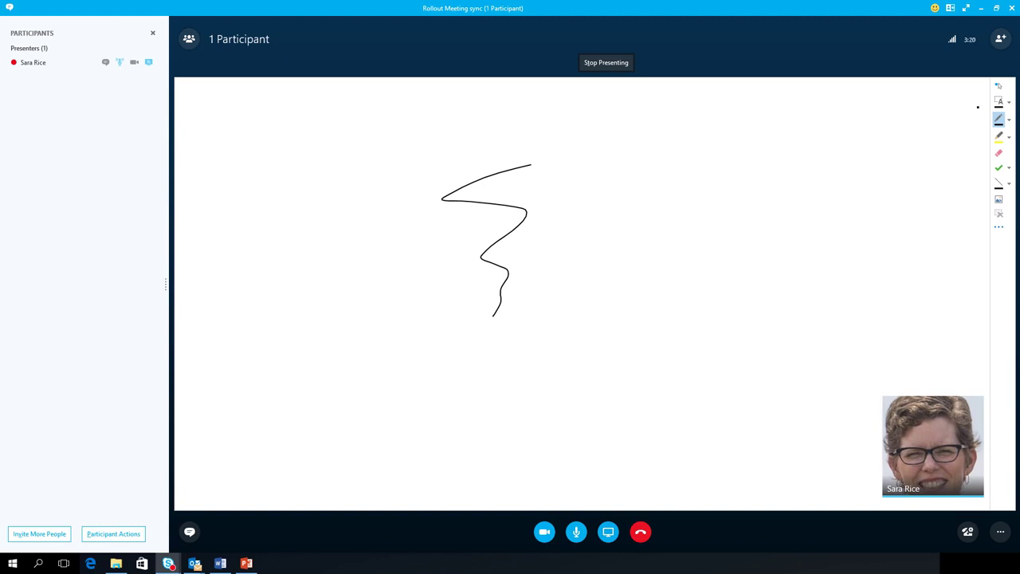
mouse_move(978, 93)
left_mouse_down()
mouse_move(968, 95)
mouse_move(951, 177)
mouse_move(968, 251)
left_mouse_up()
Stamp three green check marks in a column between the two pen strokes on the whiteboard.
left_click(999, 101)
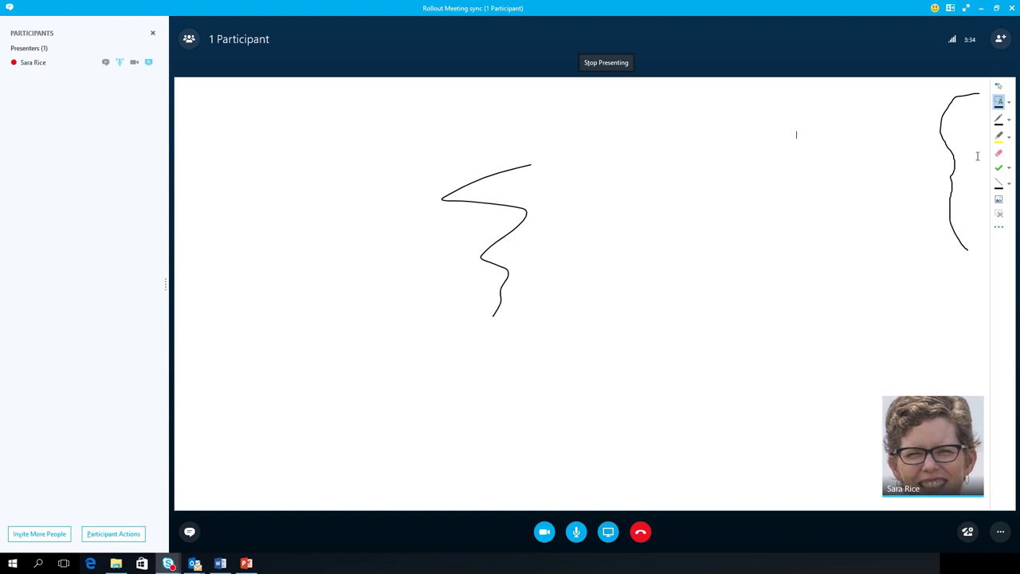
left_click(999, 168)
left_click(782, 167)
left_click(776, 205)
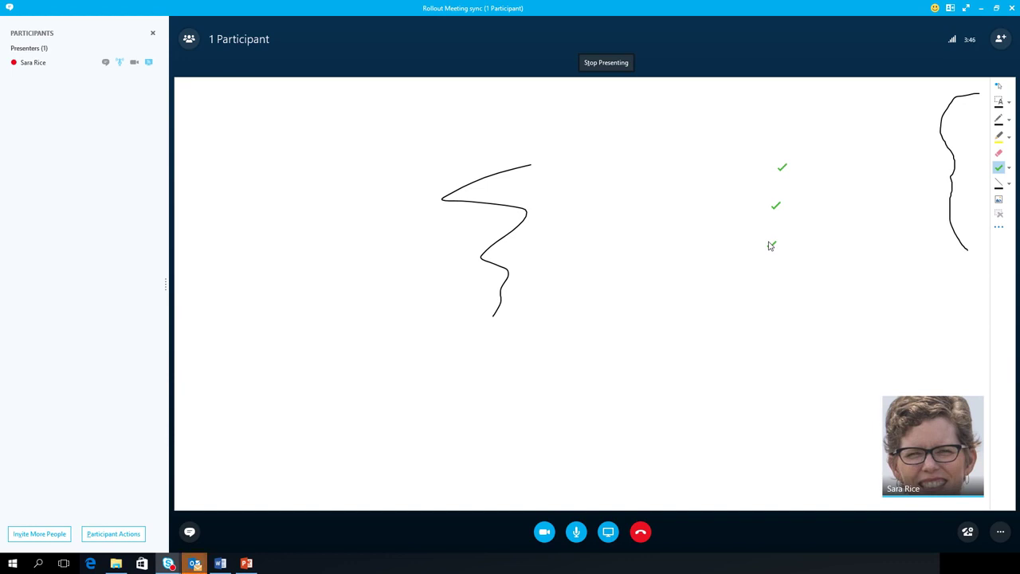
left_click(770, 246)
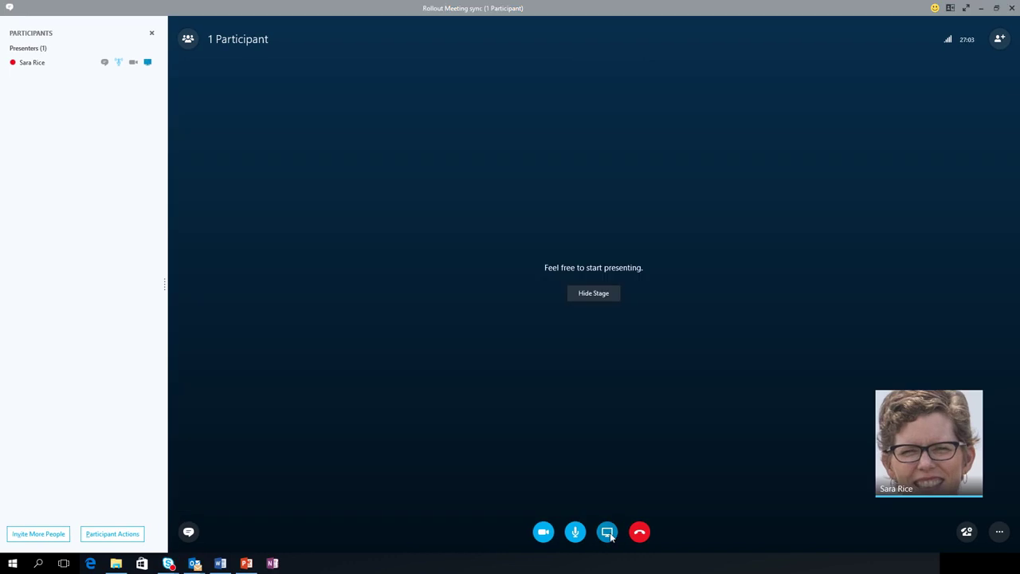
Open My Notes for the meeting in OneNote, write "Meeting notes for today." below the Notes heading, and minimize OneNote.
left_click(607, 532)
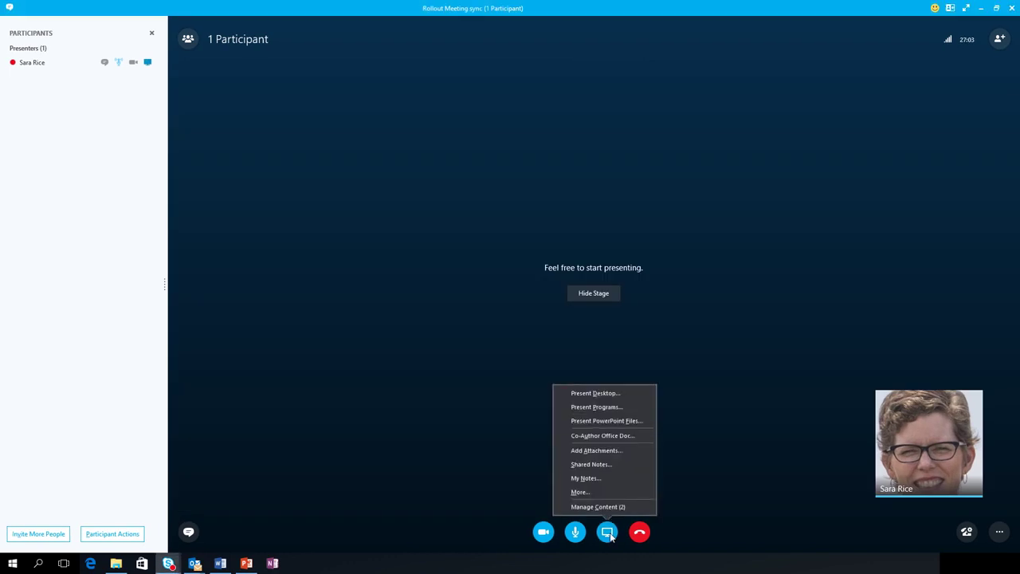
left_click(603, 483)
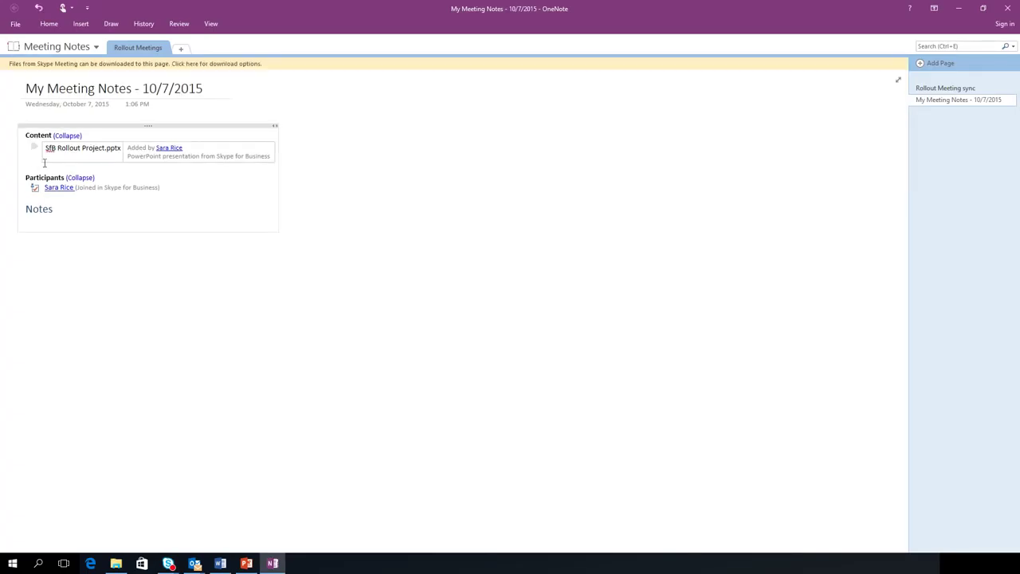
left_click(136, 271)
type("Meet")
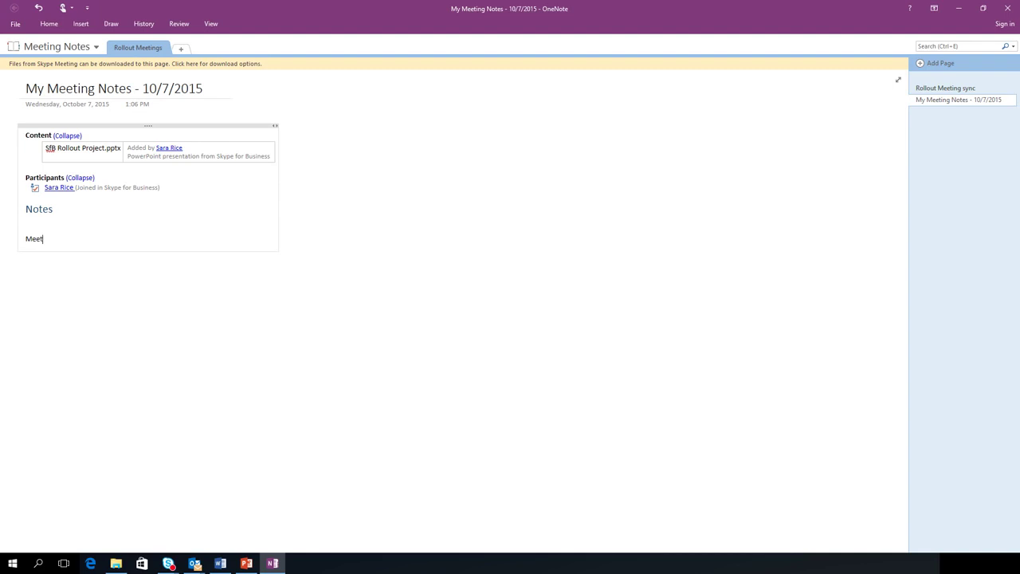
type("ing notes for today.")
key("Return")
key("Return")
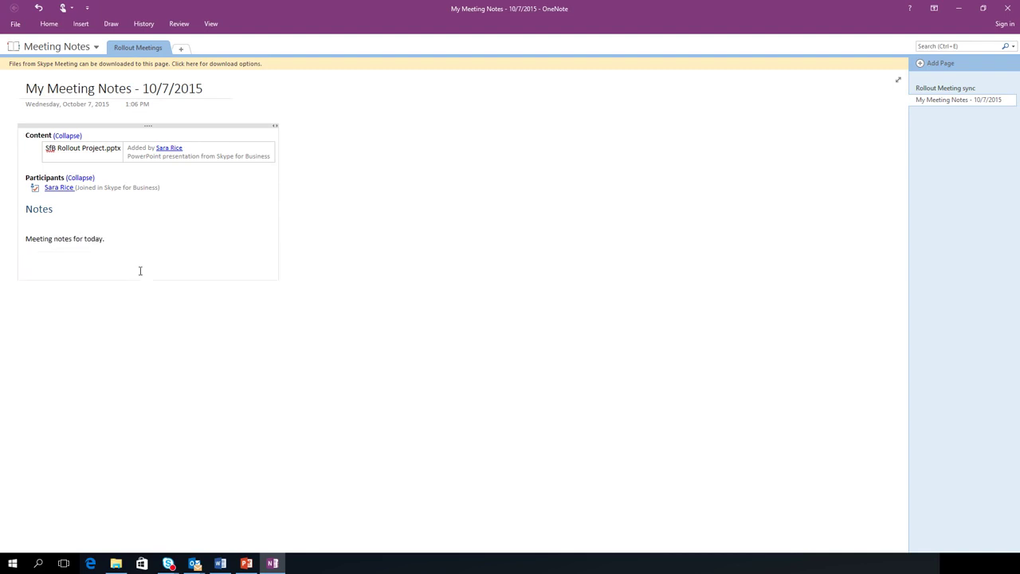
left_click(971, 10)
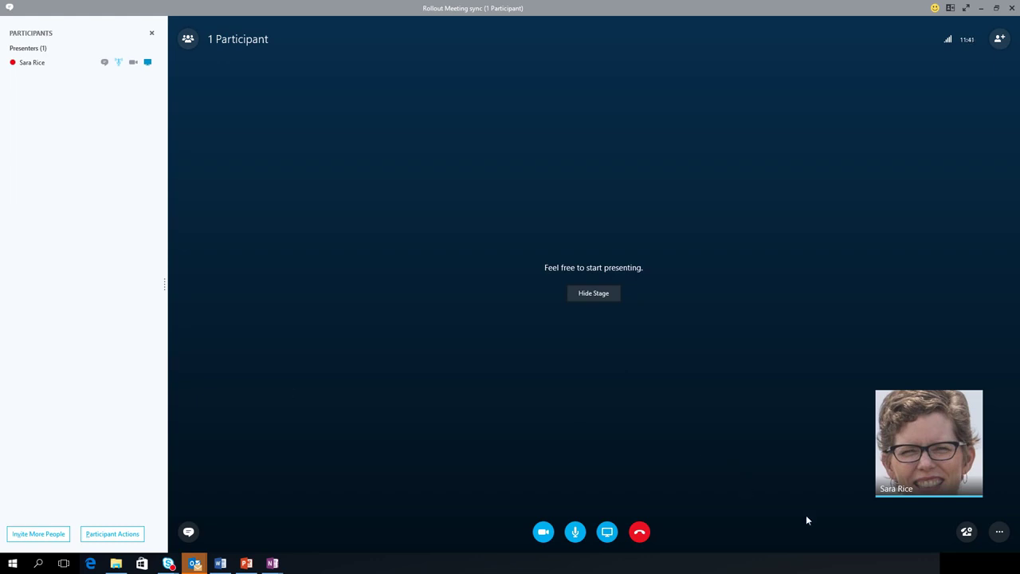
Point out the participant picture and show the layout options of the meeting window.
mouse_move(911, 430)
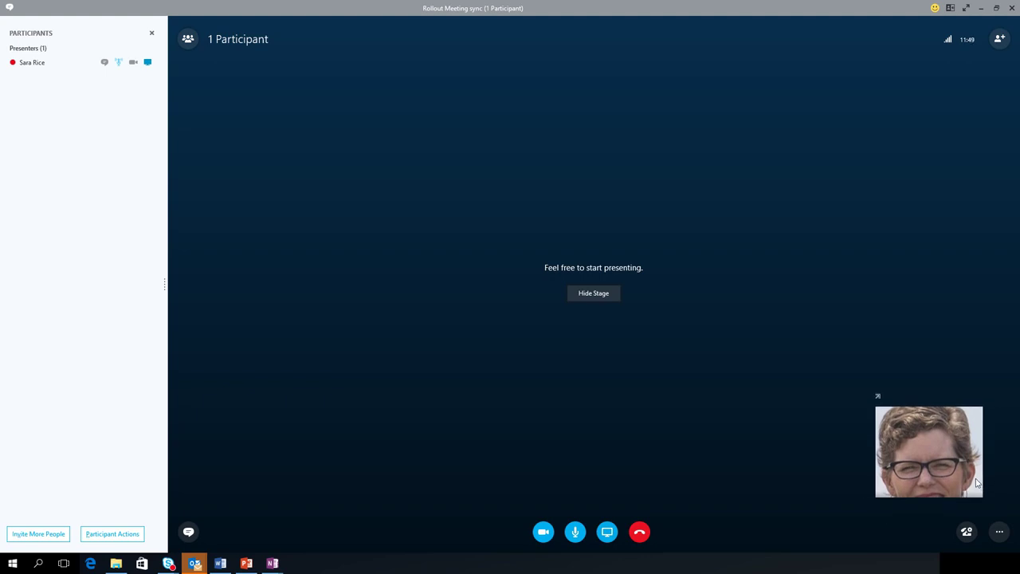
left_click(951, 9)
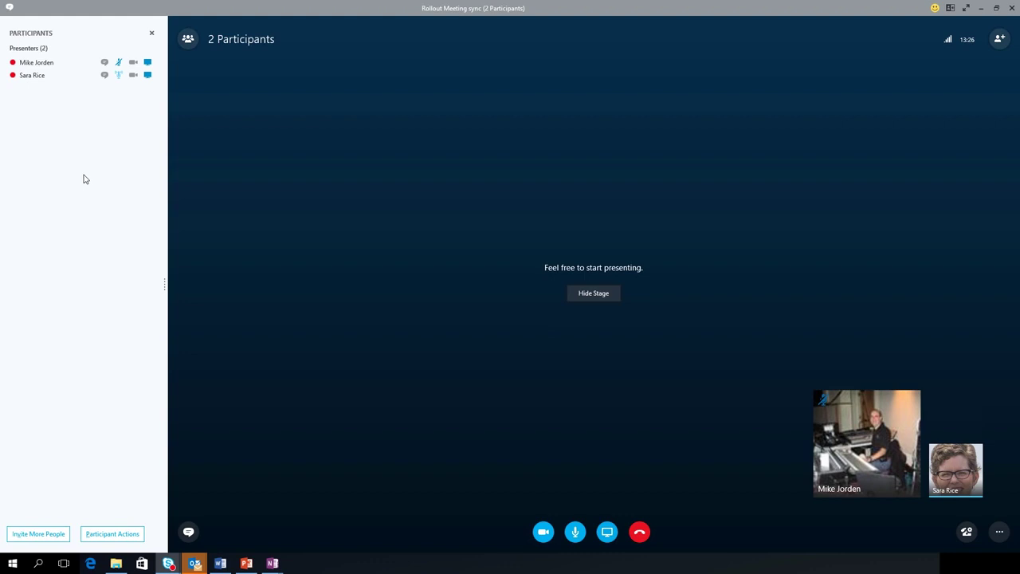
Unmute the other presenter in the participant list, and view that presenter's remaining options and the participant actions for the whole meeting.
right_click(92, 67)
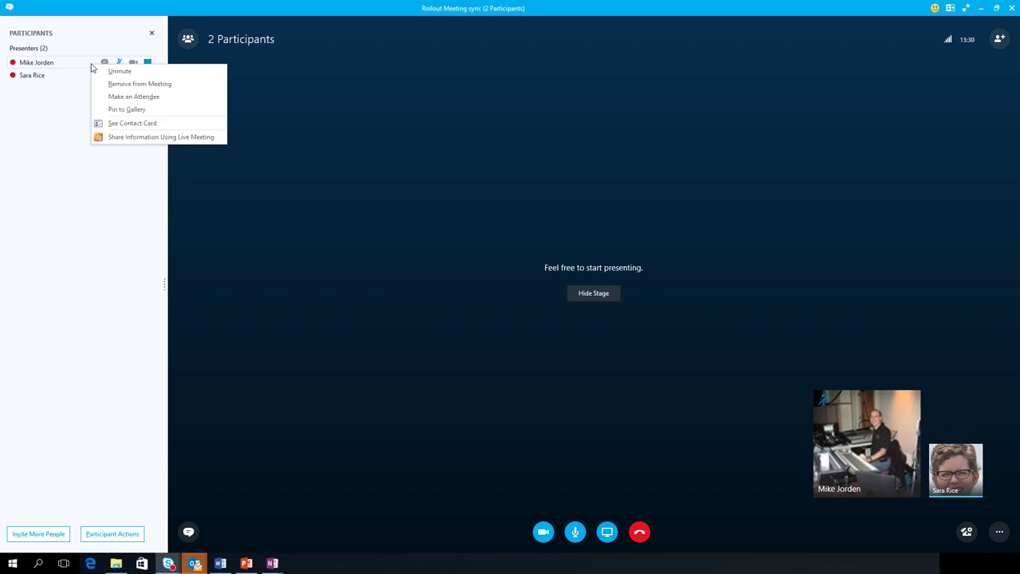
left_click(154, 74)
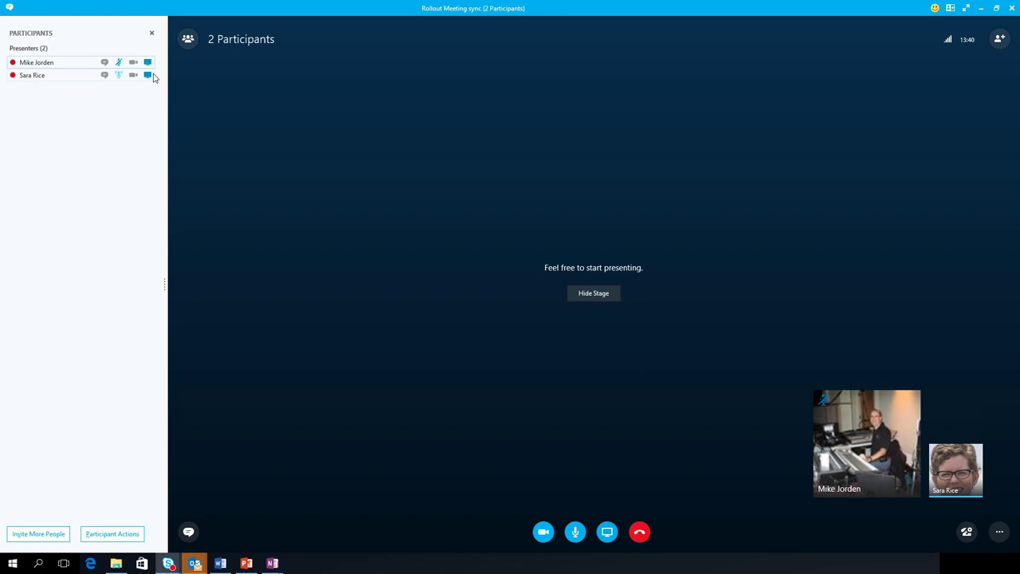
right_click(86, 64)
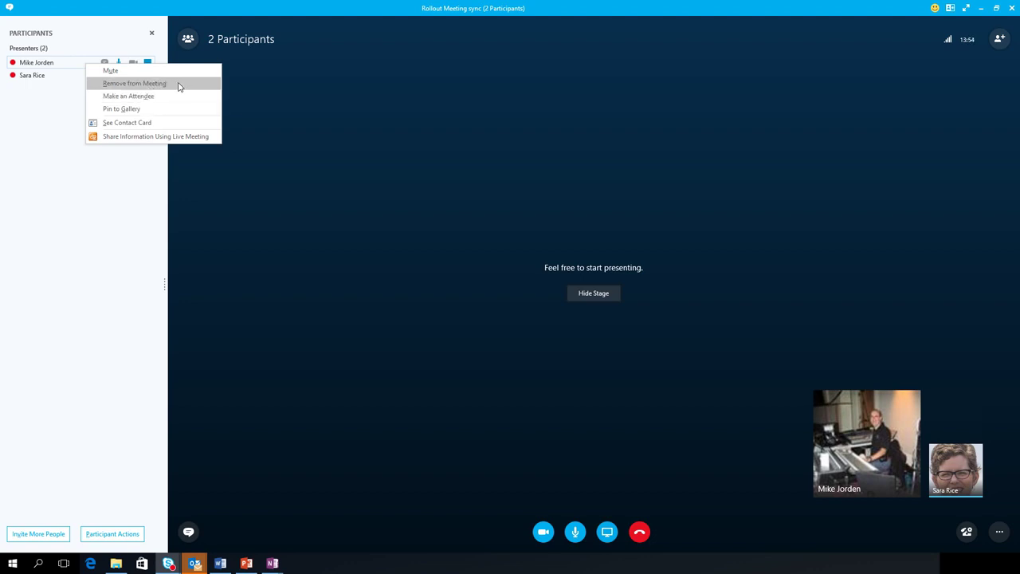
left_click(125, 254)
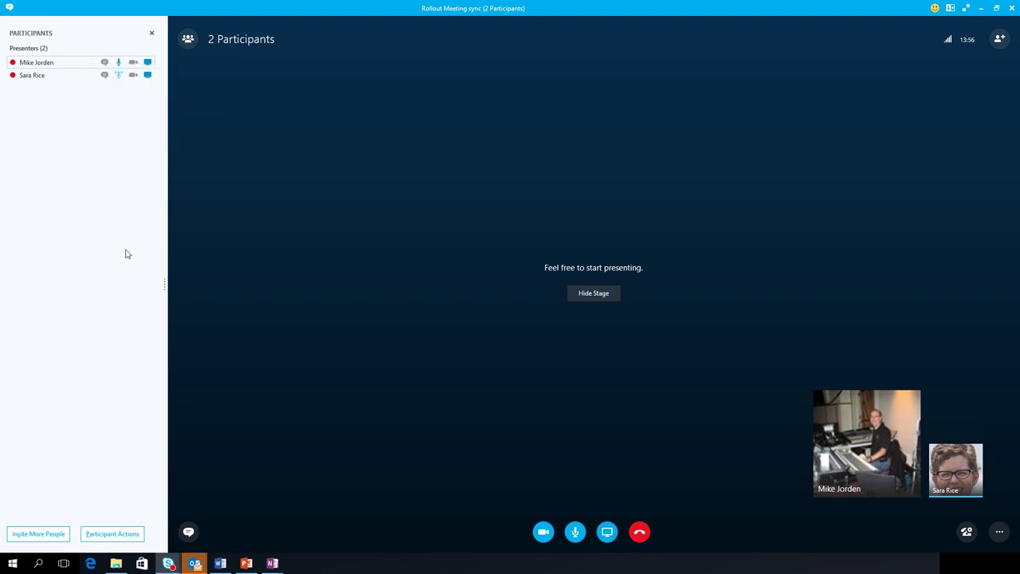
left_click(118, 534)
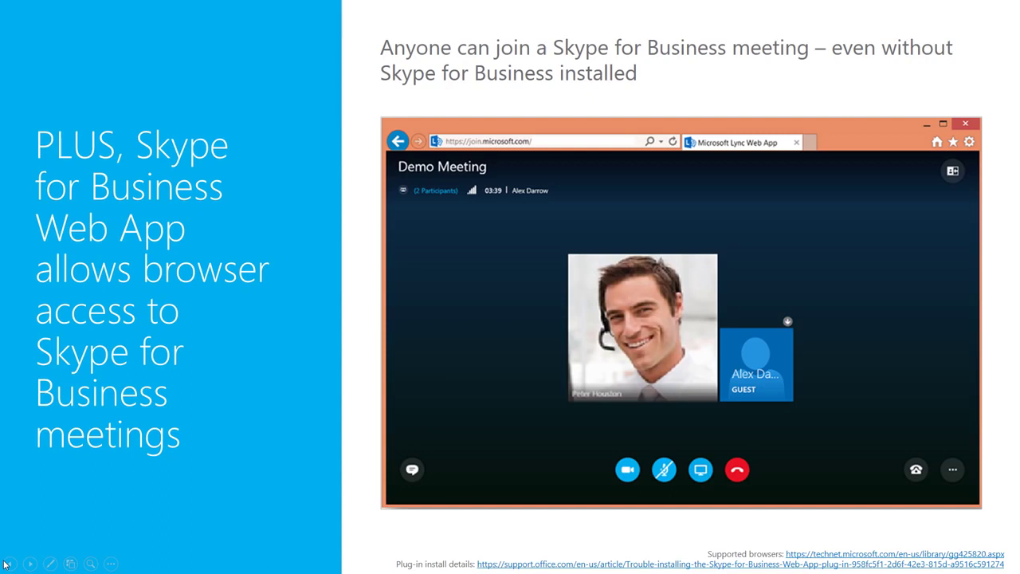
key("Right")
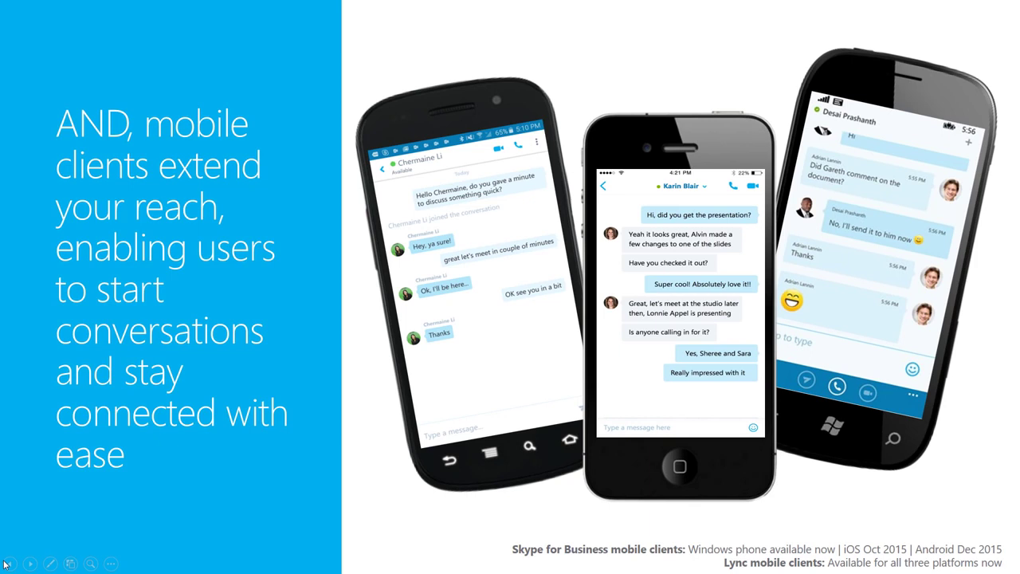
key("Right")
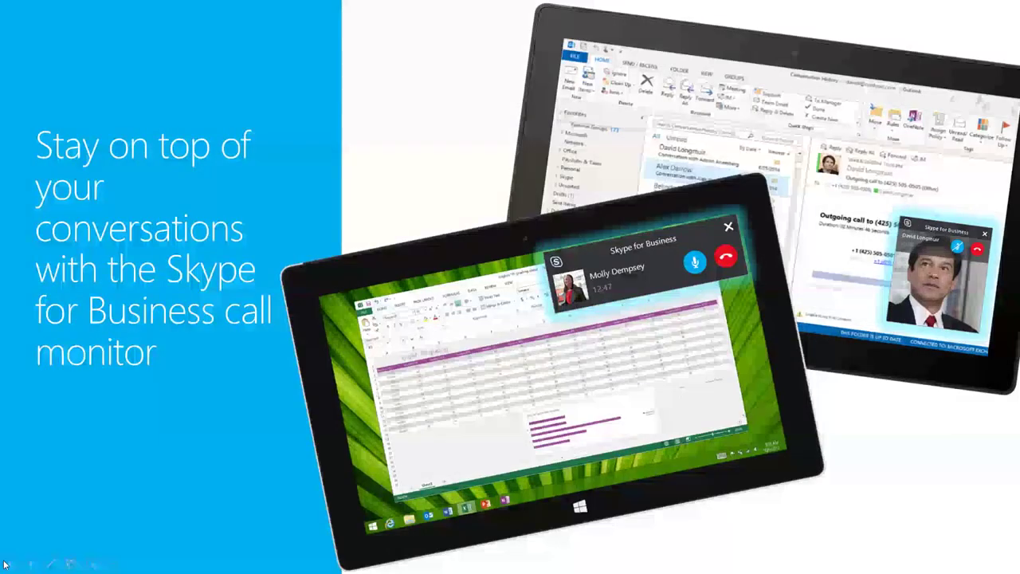